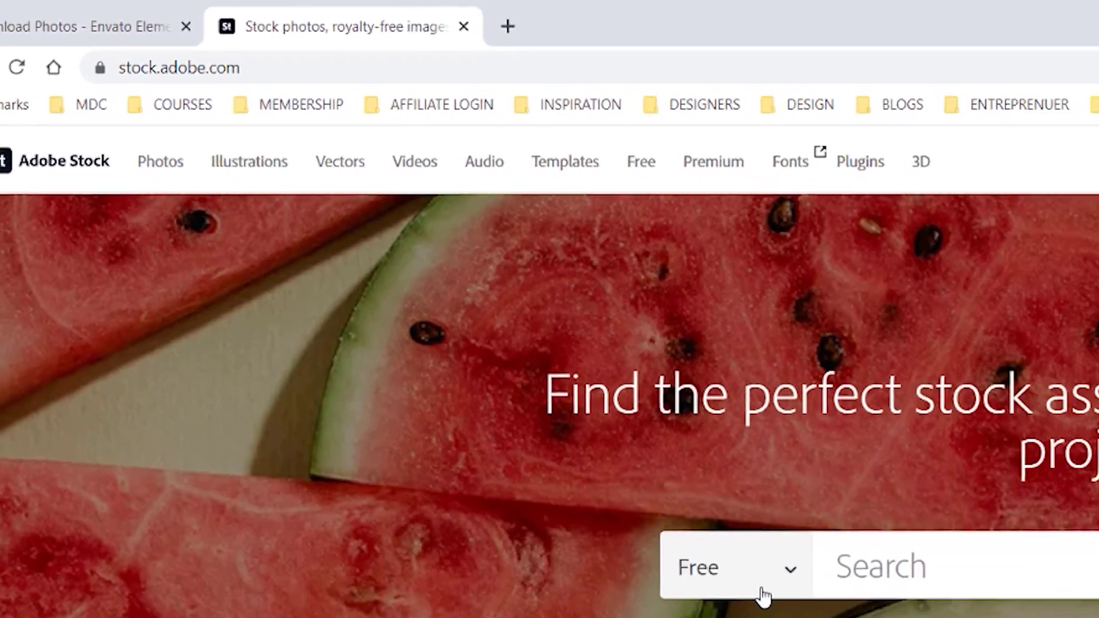
Check which stock asset types Adobe Stock's free search dropdown offers
{"action": "left_click", "coordinate": [758, 596]}
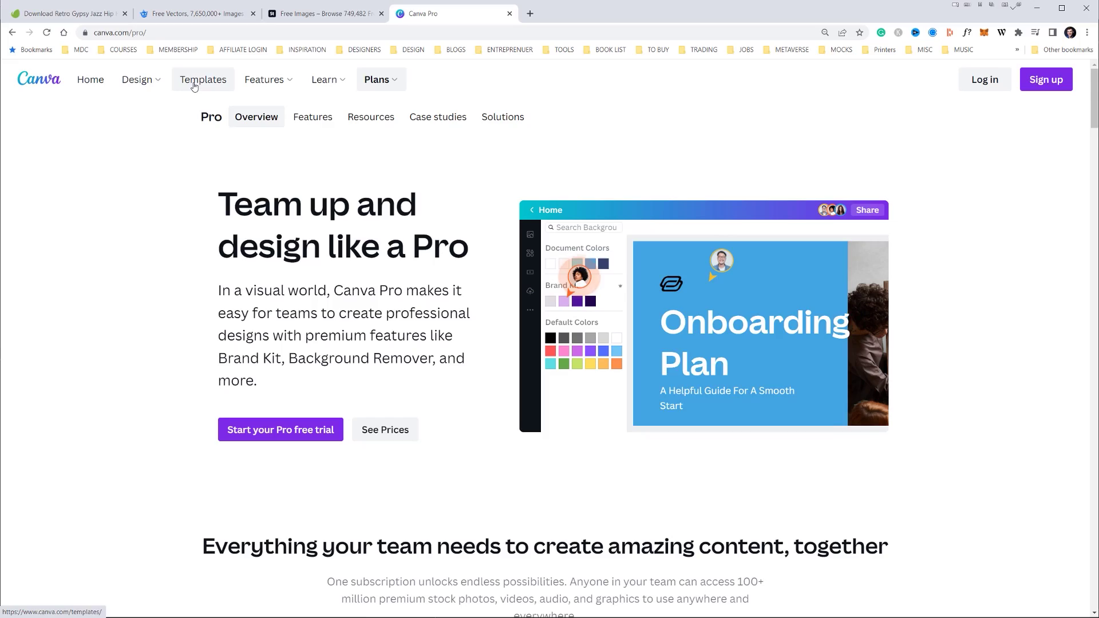
Go to Canva's template gallery on canva.com
{"action": "left_click", "coordinate": [193, 86]}
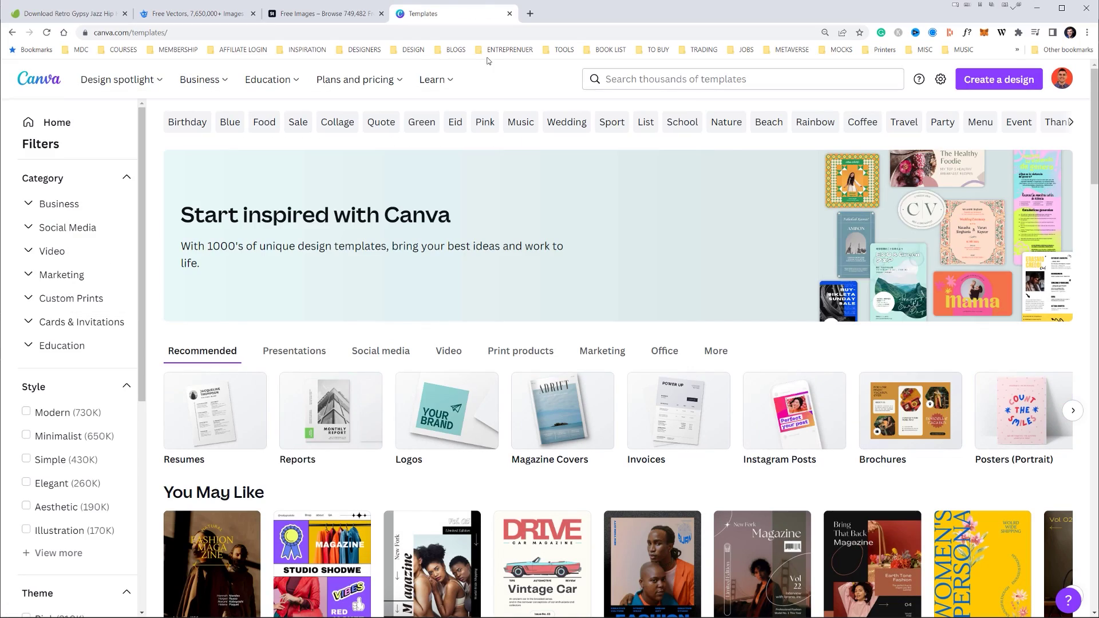
Advance the Recommended carousel and scroll through the Videos, Resumes, Logos, Reports and Magazine Covers rows
{"action": "scroll", "coordinate": [622, 219], "scroll_direction": "down", "scroll_amount": 2}
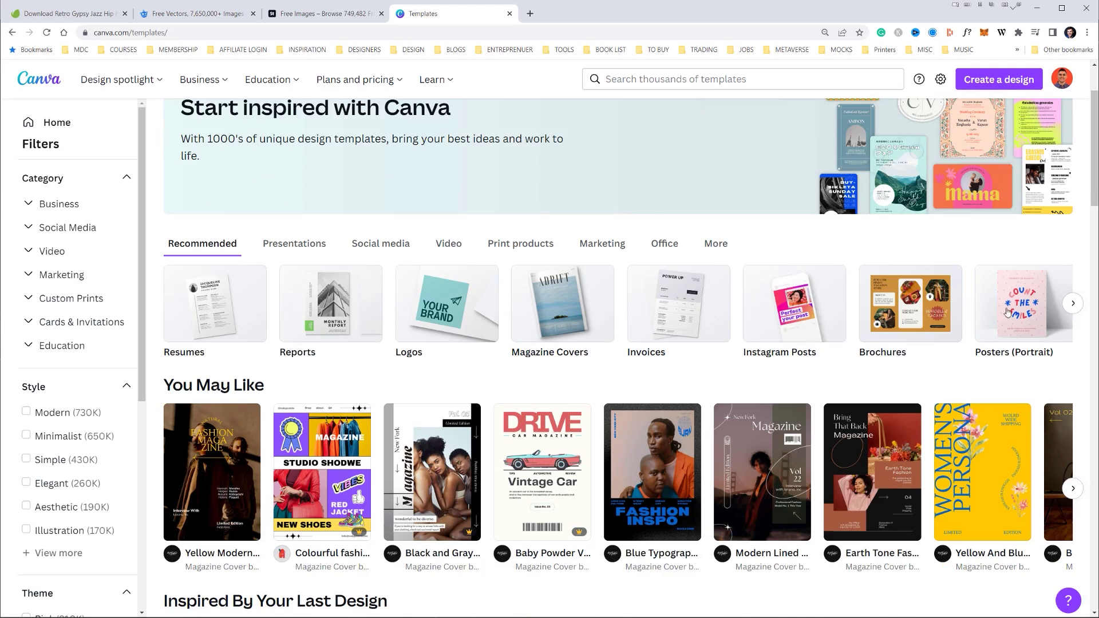
{"action": "left_click", "coordinate": [1072, 303]}
{"action": "scroll", "coordinate": [931, 279], "scroll_direction": "down", "scroll_amount": 8}
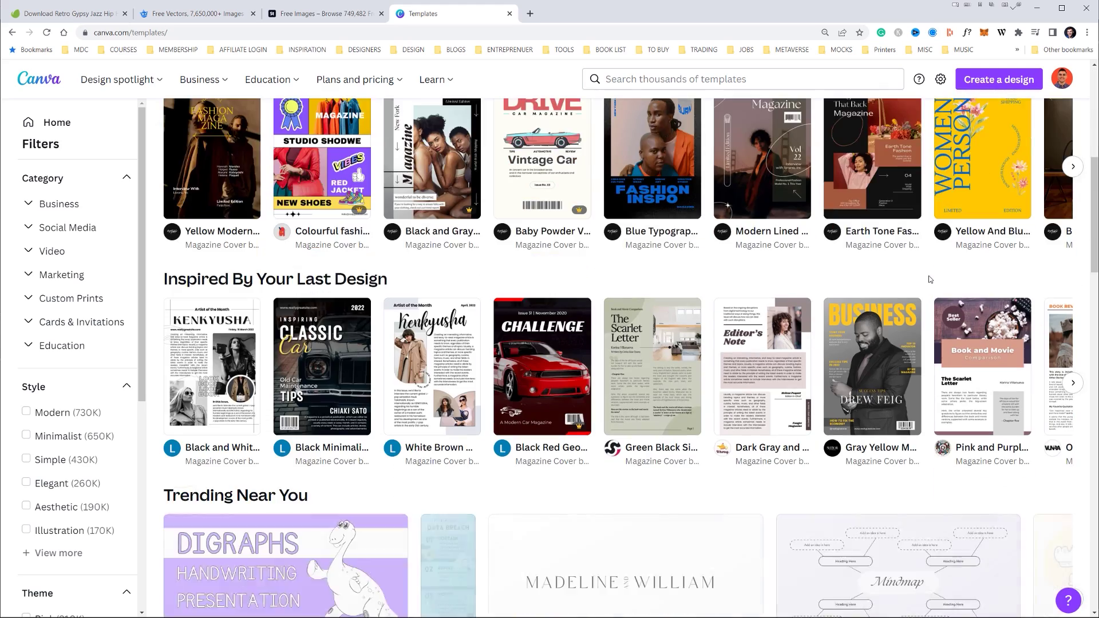
{"action": "scroll", "coordinate": [931, 278], "scroll_direction": "down", "scroll_amount": 12}
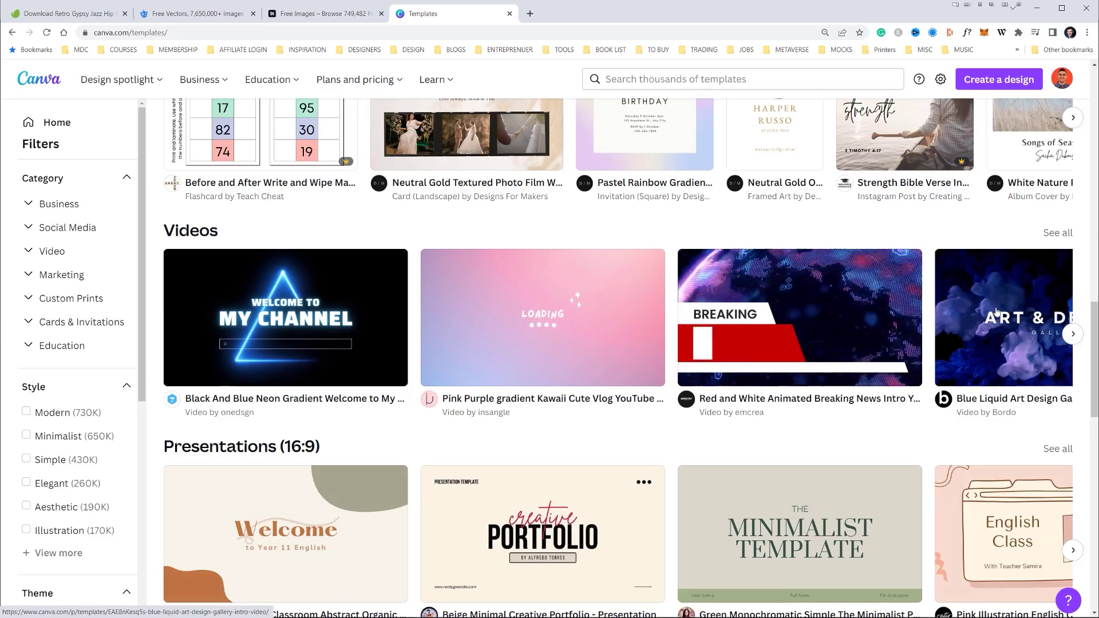
{"action": "scroll", "coordinate": [997, 312], "scroll_direction": "down", "scroll_amount": 15}
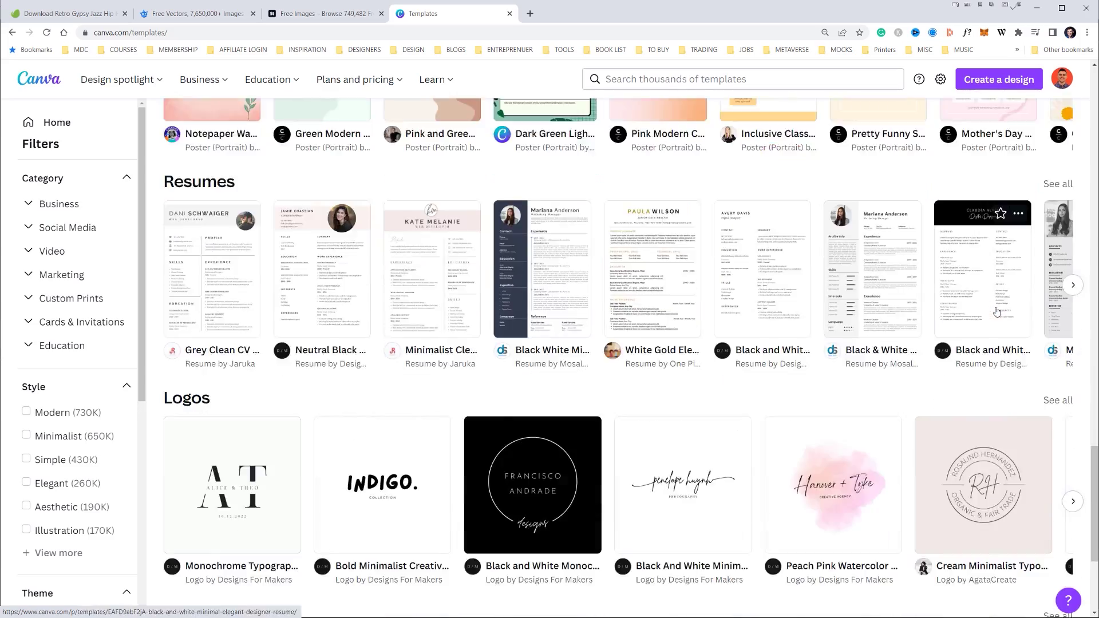
{"action": "scroll", "coordinate": [996, 312], "scroll_direction": "down", "scroll_amount": 14}
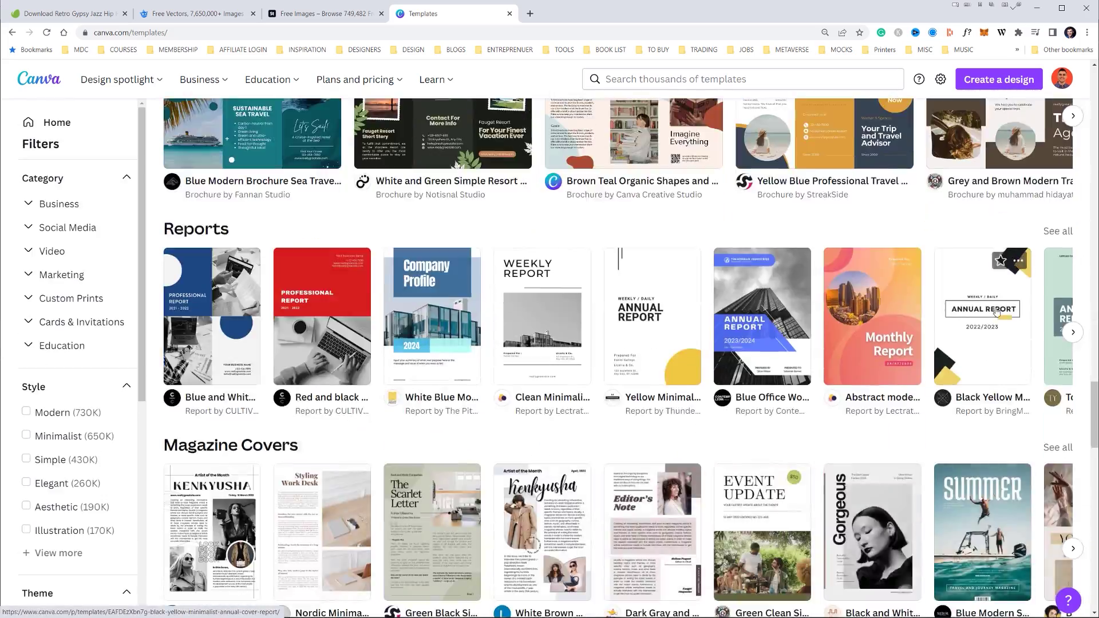
{"action": "scroll", "coordinate": [986, 314], "scroll_direction": "down", "scroll_amount": 16}
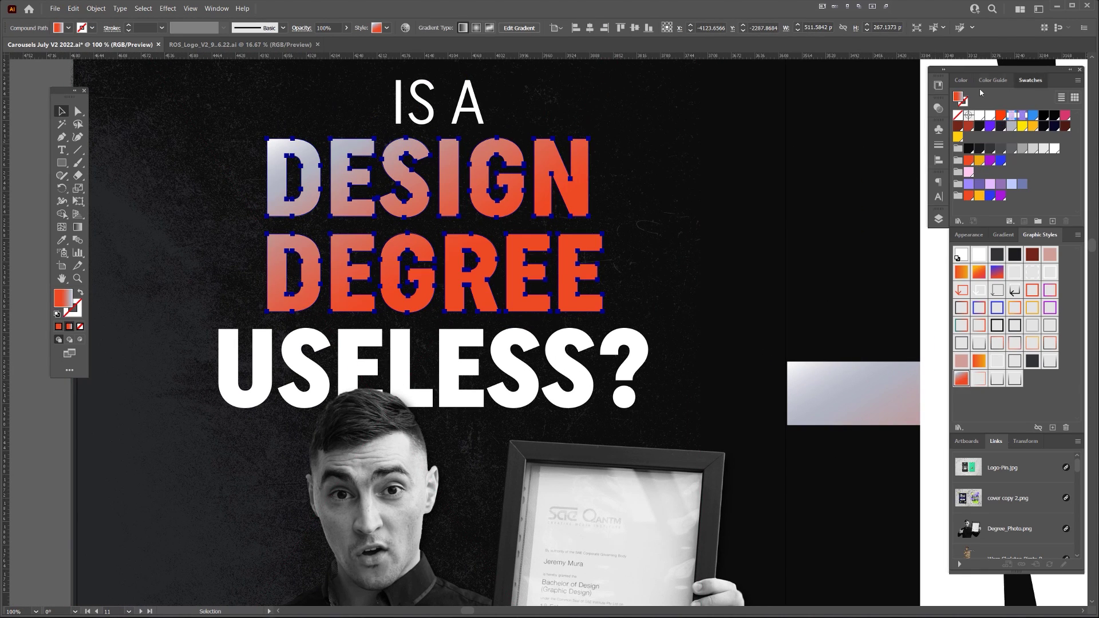
Fill the DESIGN DEGREE lettering amber and give the Ps icon a Gaussian Blur of about 4.4
{"action": "mouse_move", "coordinate": [1030, 80]}
{"action": "left_mouse_down"}
{"action": "mouse_move", "coordinate": [575, 130]}
{"action": "mouse_move", "coordinate": [1030, 80]}
{"action": "left_mouse_up"}
{"action": "left_click", "coordinate": [621, 234]}
{"action": "left_click", "coordinate": [578, 246]}
{"action": "left_click", "coordinate": [631, 177]}
{"action": "left_click", "coordinate": [588, 245]}
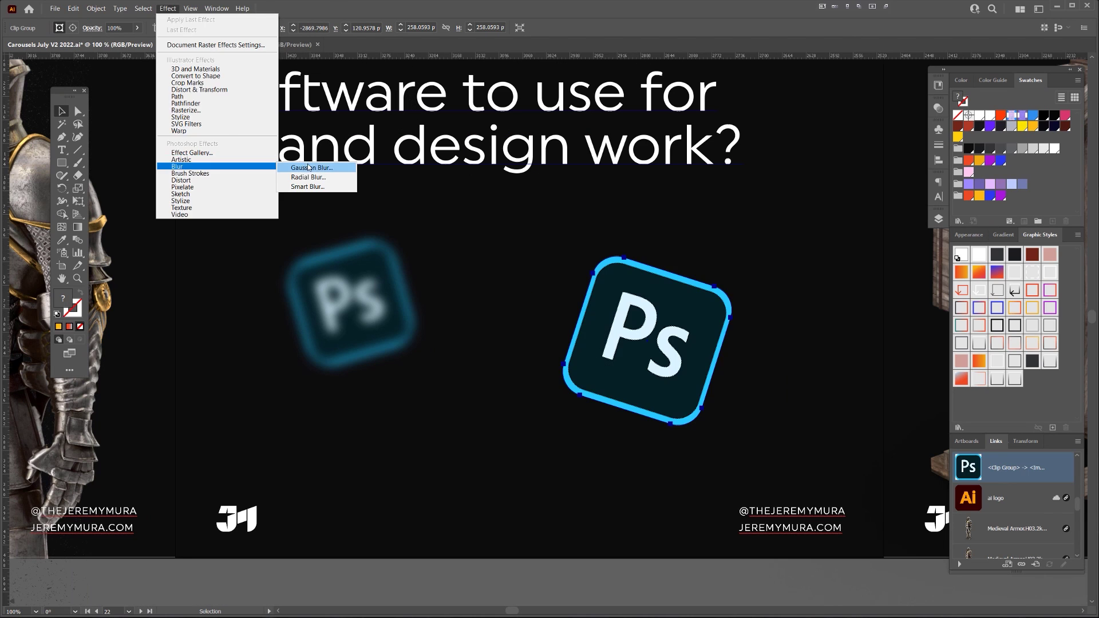
{"action": "left_click", "coordinate": [308, 167]}
{"action": "left_click_drag", "start_coordinate": [726, 285], "coordinate": [695, 289]}
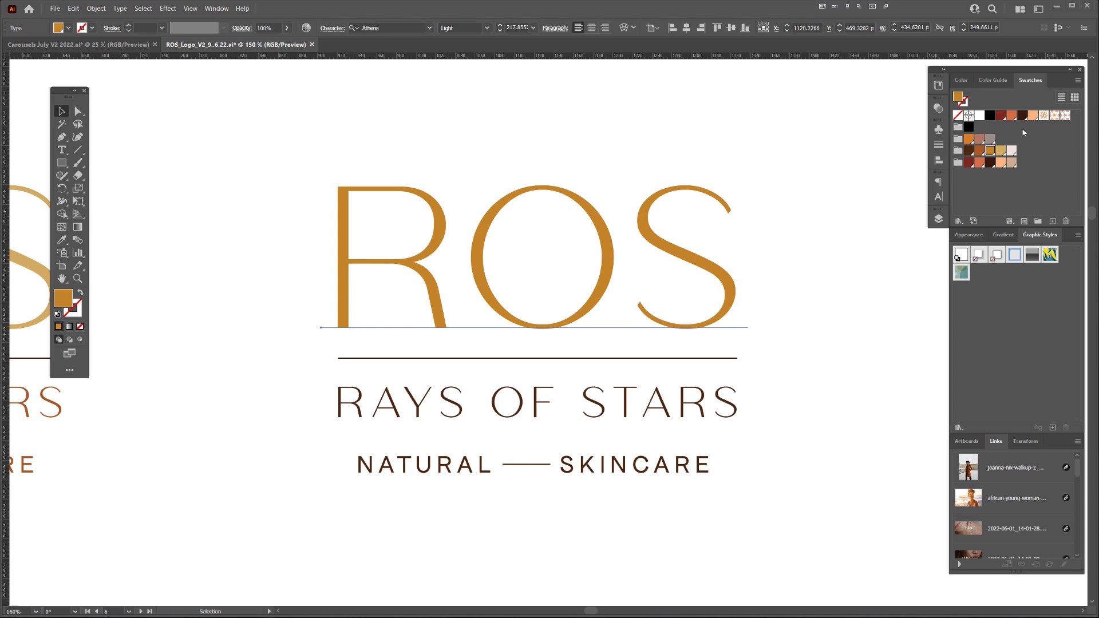
Turn the ROS lettering dark brown, outline it, and drag the O's anchor into a bowtie
{"action": "left_click", "coordinate": [975, 164]}
{"action": "key", "text": "ctrl+shift+o"}
{"action": "scroll", "coordinate": [578, 235], "scroll_direction": "up", "scroll_amount": 1}
{"action": "left_click", "coordinate": [579, 235]}
{"action": "key", "text": "a"}
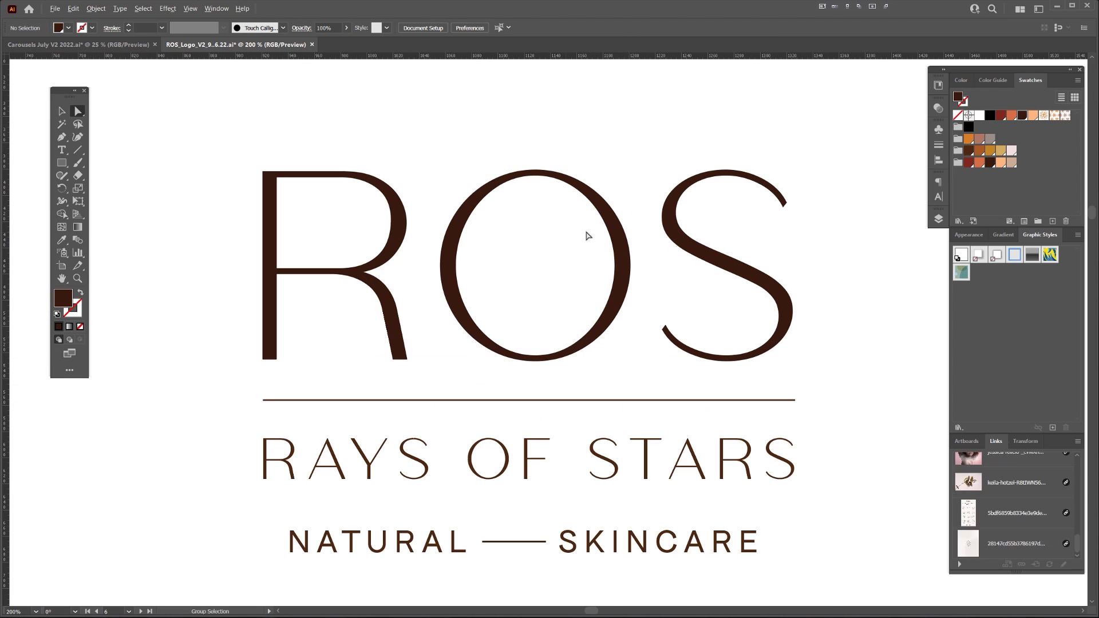
{"action": "left_click_drag", "start_coordinate": [615, 265], "coordinate": [532, 260]}
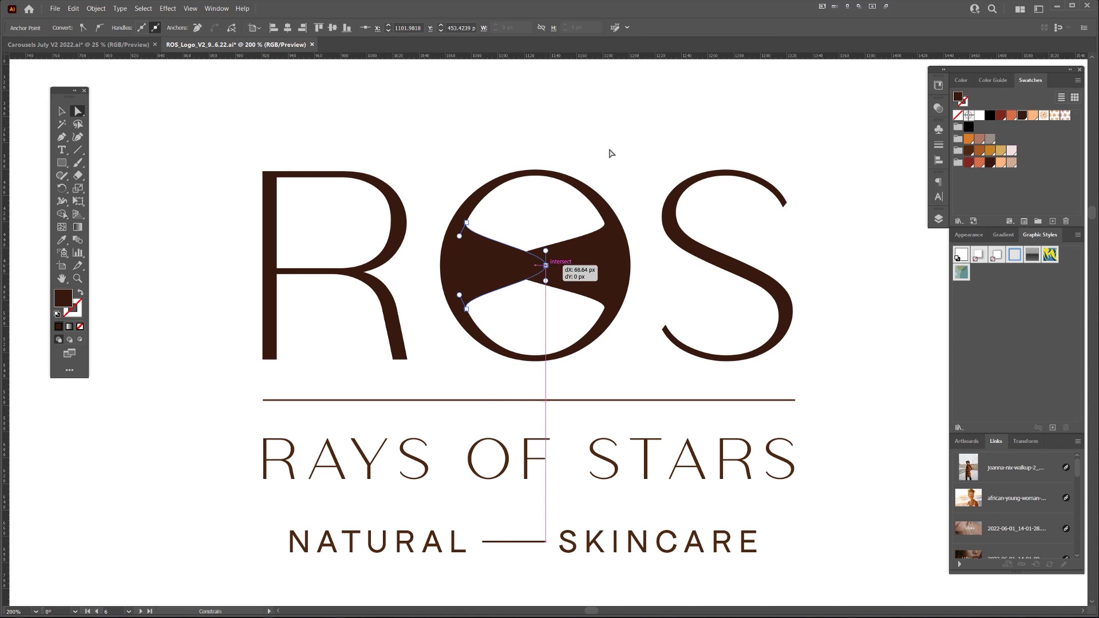
{"action": "key", "text": "ctrl+minus"}
{"action": "key", "text": "ctrl+minus"}
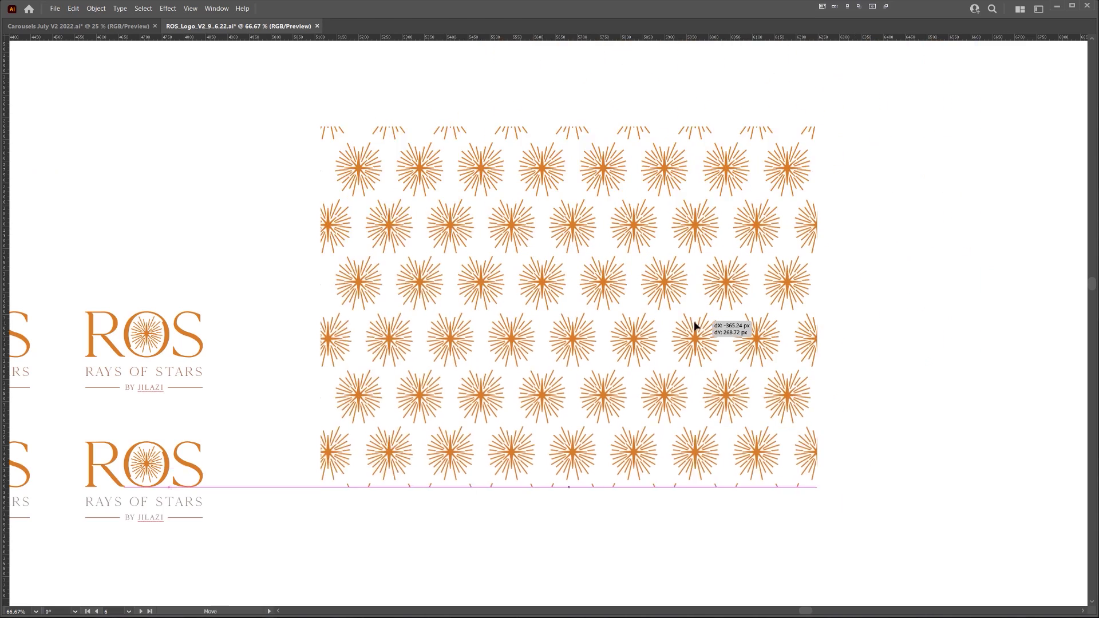
Move the star pattern into place and look over the black ROS logo variants
{"action": "left_click_drag", "start_coordinate": [695, 326], "coordinate": [851, 208]}
{"action": "left_click_drag", "start_coordinate": [994, 242], "coordinate": [936, 270]}
{"action": "key", "text": "ctrl+minus"}
{"action": "key", "text": "ctrl+minus"}
{"action": "key", "text": "ctrl+minus"}
{"action": "left_click_drag", "start_coordinate": [809, 213], "coordinate": [639, 132]}
{"action": "scroll", "coordinate": [820, 265], "scroll_direction": "up", "scroll_amount": 4}
{"action": "left_click_drag", "start_coordinate": [820, 264], "coordinate": [590, 191]}
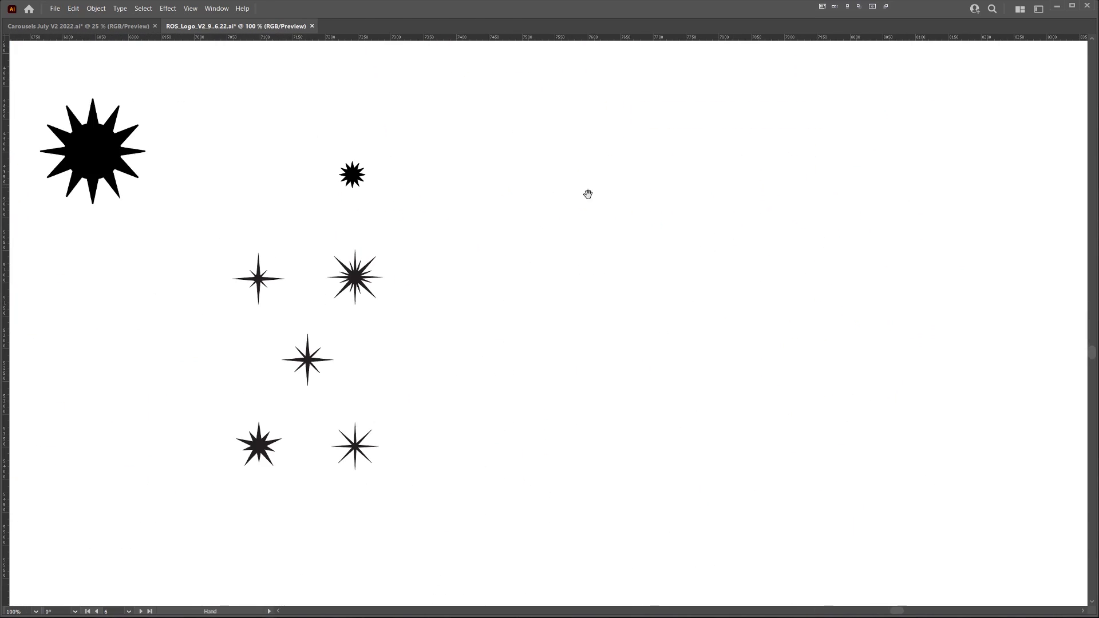
{"action": "left_click", "coordinate": [621, 245]}
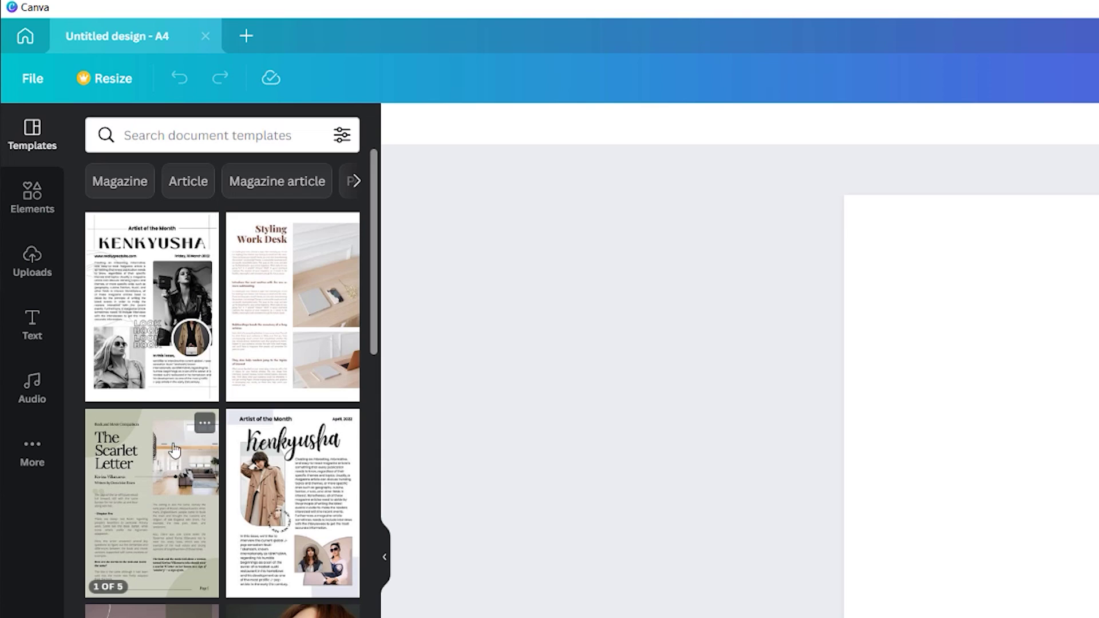
Apply the Gorgeous magazine template, then search Canva templates for 'shapes'
{"action": "scroll", "coordinate": [147, 503], "scroll_direction": "down", "scroll_amount": 10}
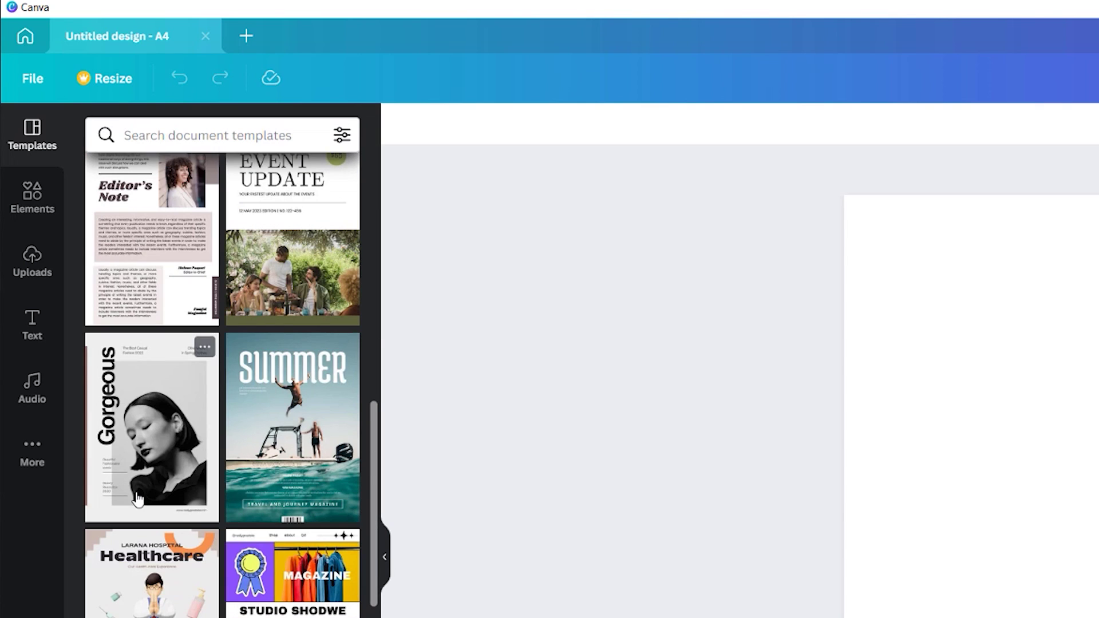
{"action": "left_click", "coordinate": [147, 448]}
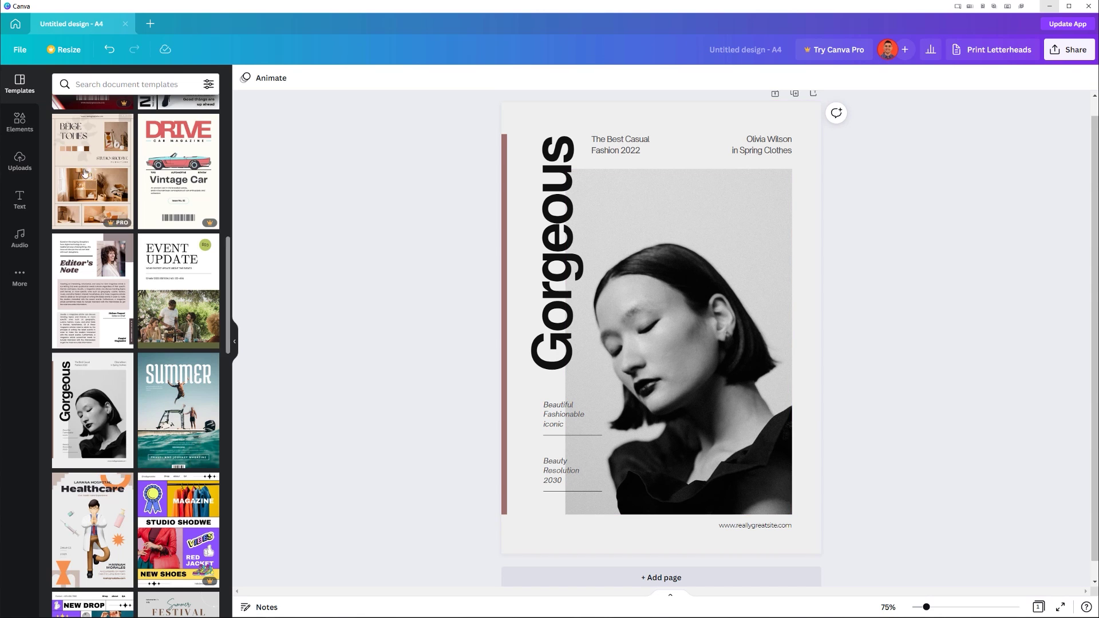
{"action": "left_click", "coordinate": [140, 82]}
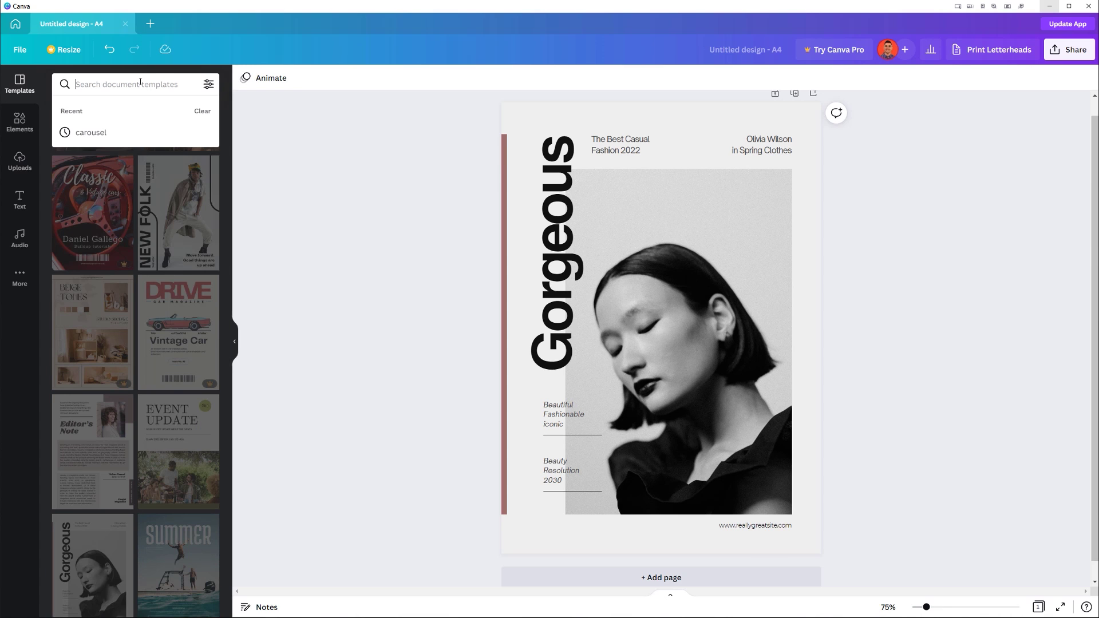
{"action": "type", "text": "shapes"}
{"action": "key", "text": "Return"}
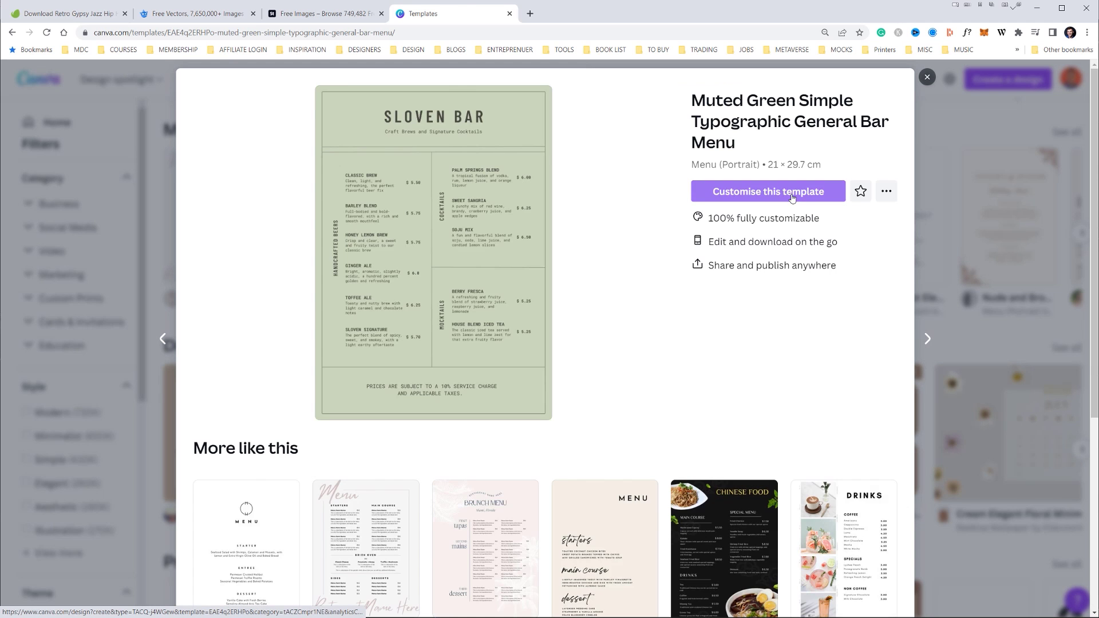
{"action": "scroll", "coordinate": [444, 204], "scroll_direction": "down", "scroll_amount": 2}
{"action": "scroll", "coordinate": [443, 203], "scroll_direction": "up", "scroll_amount": 2}
Open the Sloven Bar menu template and bring up colour options for the Classic Brew text
{"action": "left_click", "coordinate": [762, 191]}
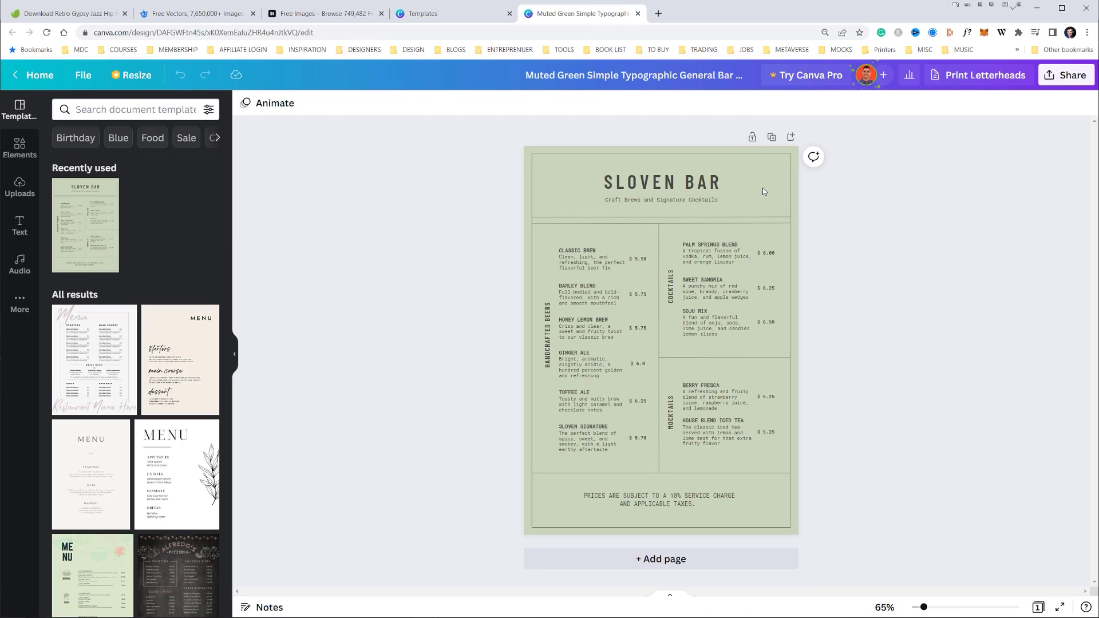
{"action": "scroll", "coordinate": [827, 284], "scroll_direction": "up", "scroll_amount": 5}
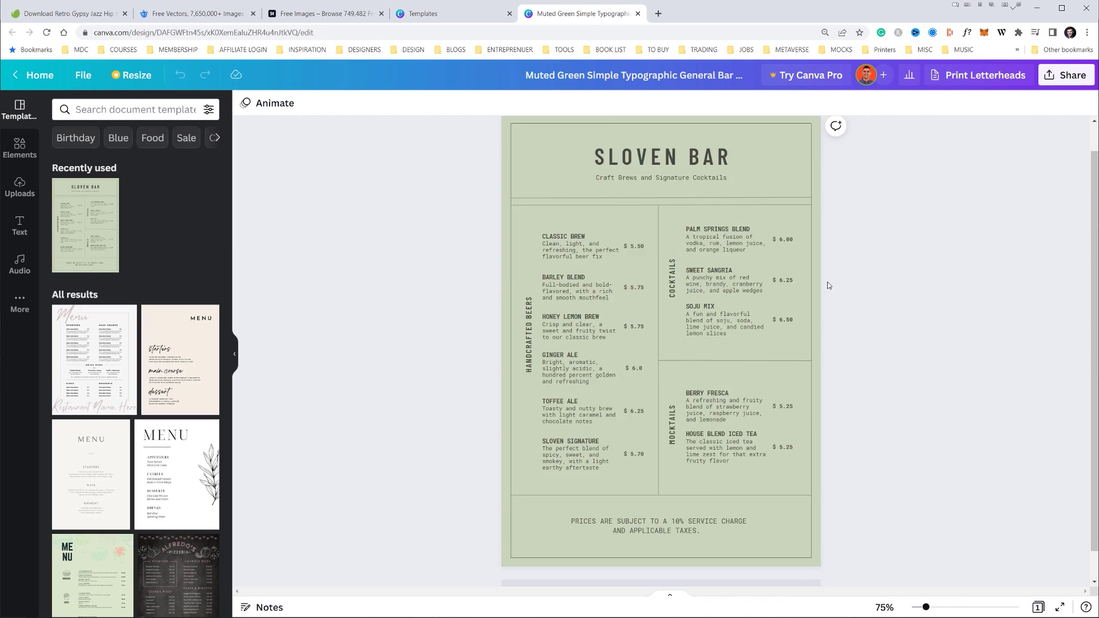
{"action": "scroll", "coordinate": [827, 284], "scroll_direction": "down", "scroll_amount": 2}
{"action": "left_click", "coordinate": [530, 193]}
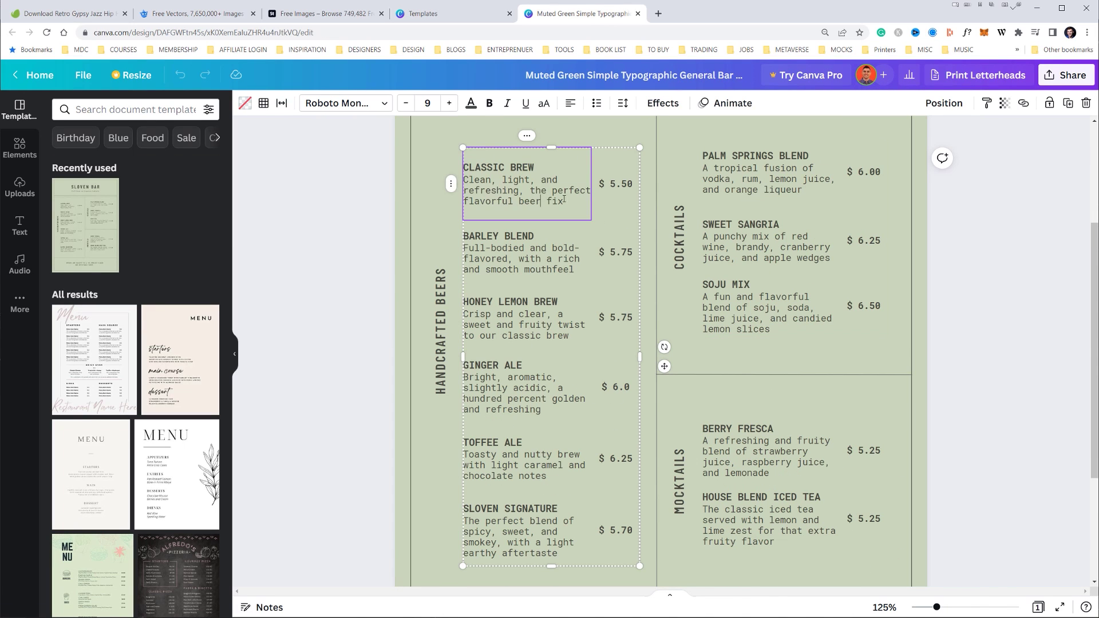
{"action": "key", "text": "ctrl+z"}
{"action": "scroll", "coordinate": [671, 433], "scroll_direction": "up", "scroll_amount": 3}
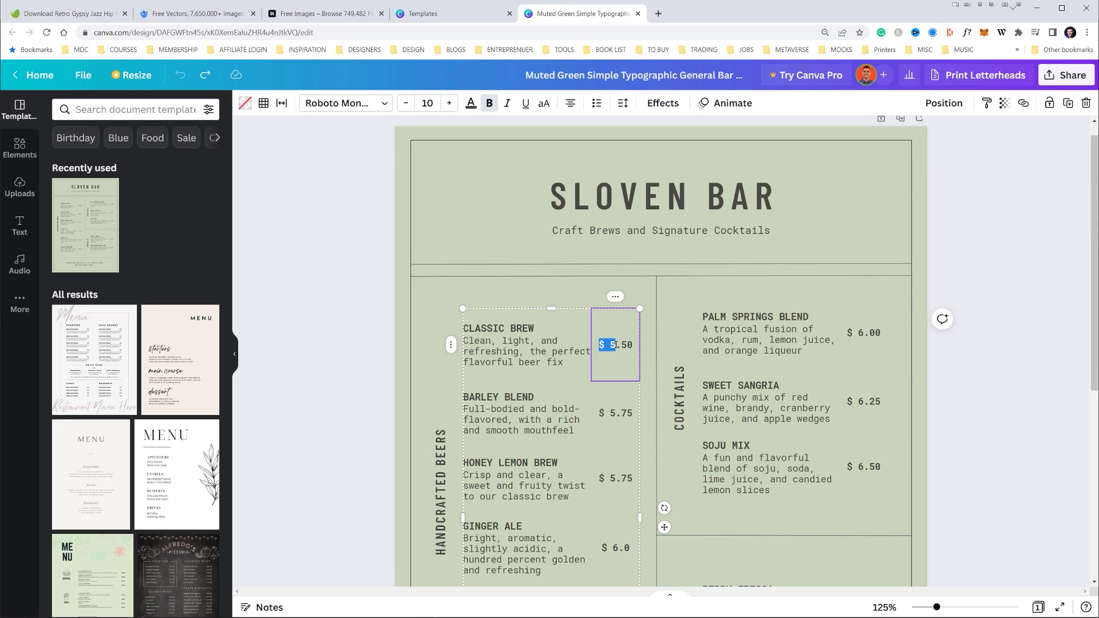
{"action": "left_click", "coordinate": [470, 103]}
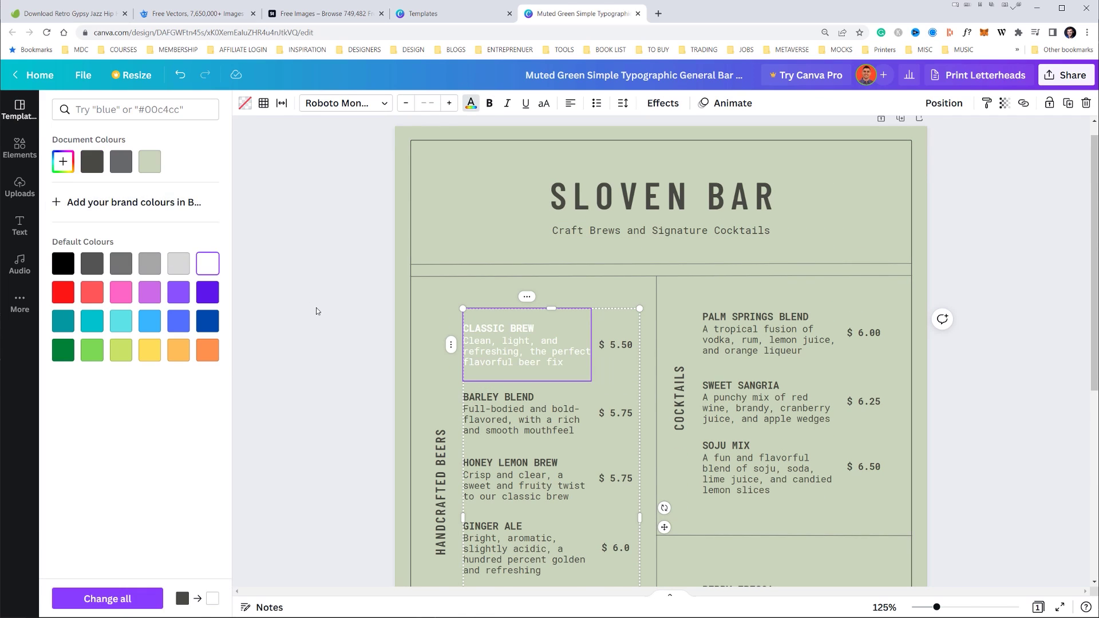
{"action": "left_click", "coordinate": [308, 305]}
{"action": "scroll", "coordinate": [661, 354], "scroll_direction": "down", "scroll_amount": 1}
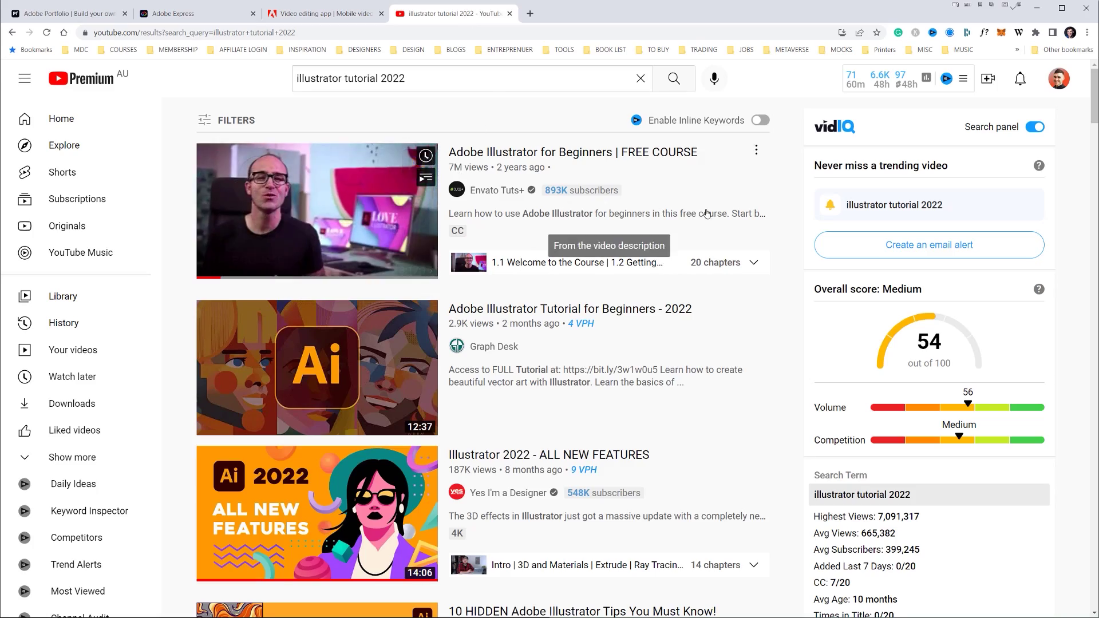
{"action": "scroll", "coordinate": [799, 211], "scroll_direction": "down", "scroll_amount": 10}
{"action": "scroll", "coordinate": [802, 216], "scroll_direction": "down", "scroll_amount": 18}
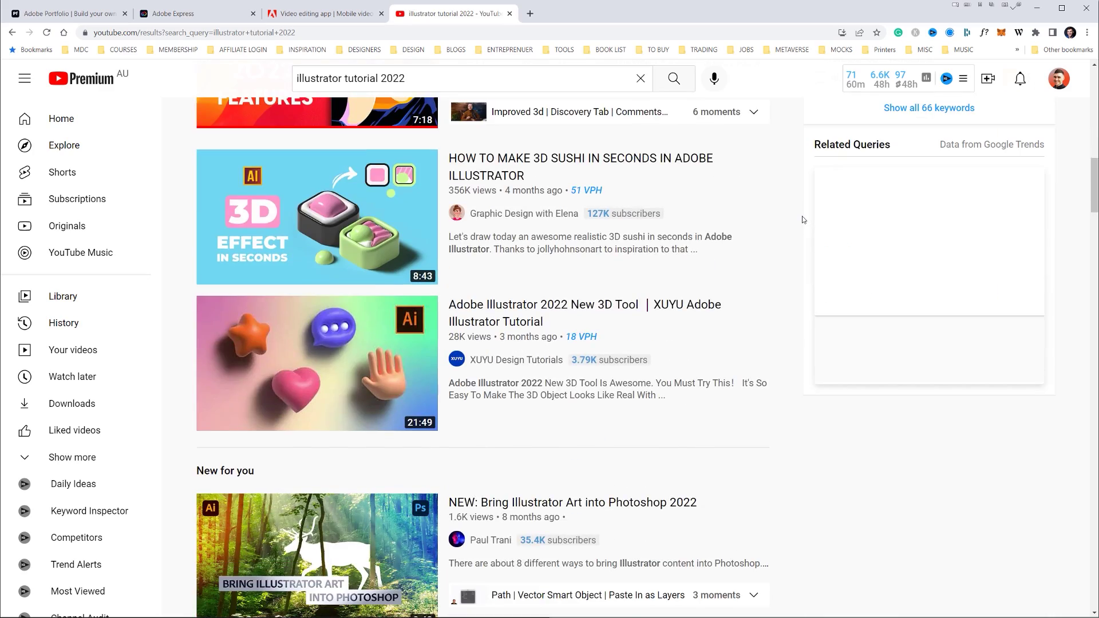
{"action": "scroll", "coordinate": [802, 217], "scroll_direction": "down", "scroll_amount": 20}
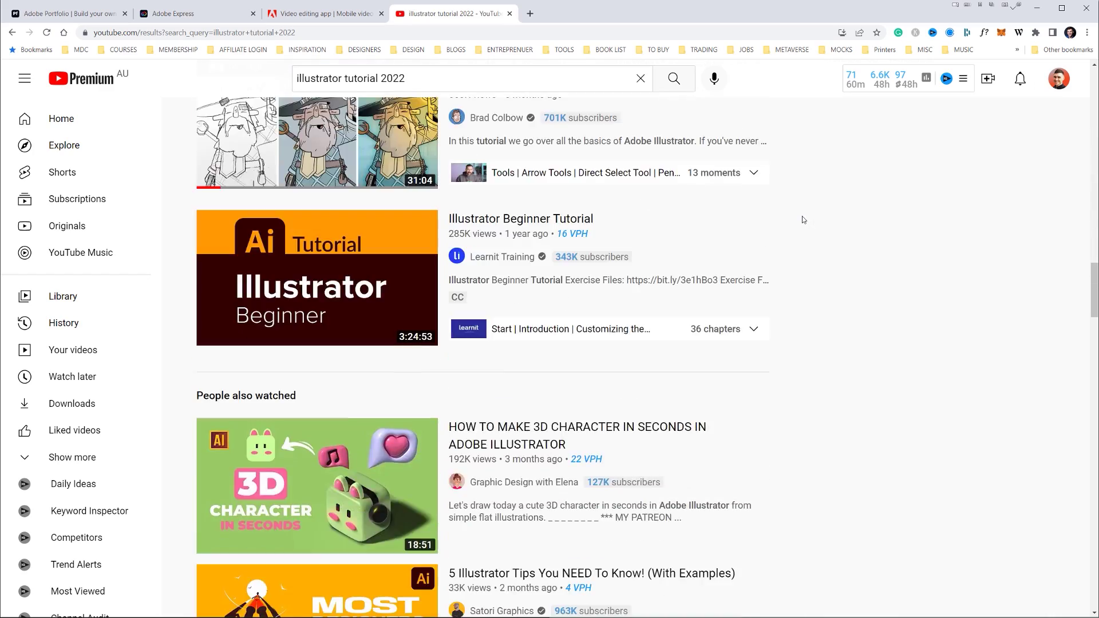
{"action": "scroll", "coordinate": [802, 215], "scroll_direction": "down", "scroll_amount": 10}
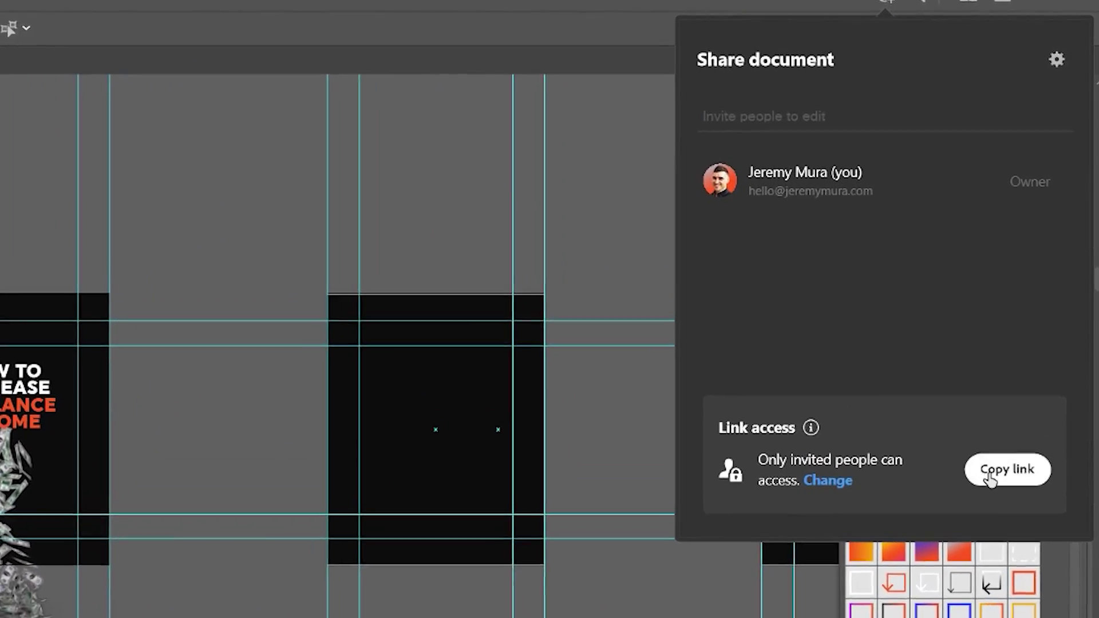
Copy the Illustrator document's share link and start entering a collaborator's name to invite
{"action": "left_click", "coordinate": [989, 478]}
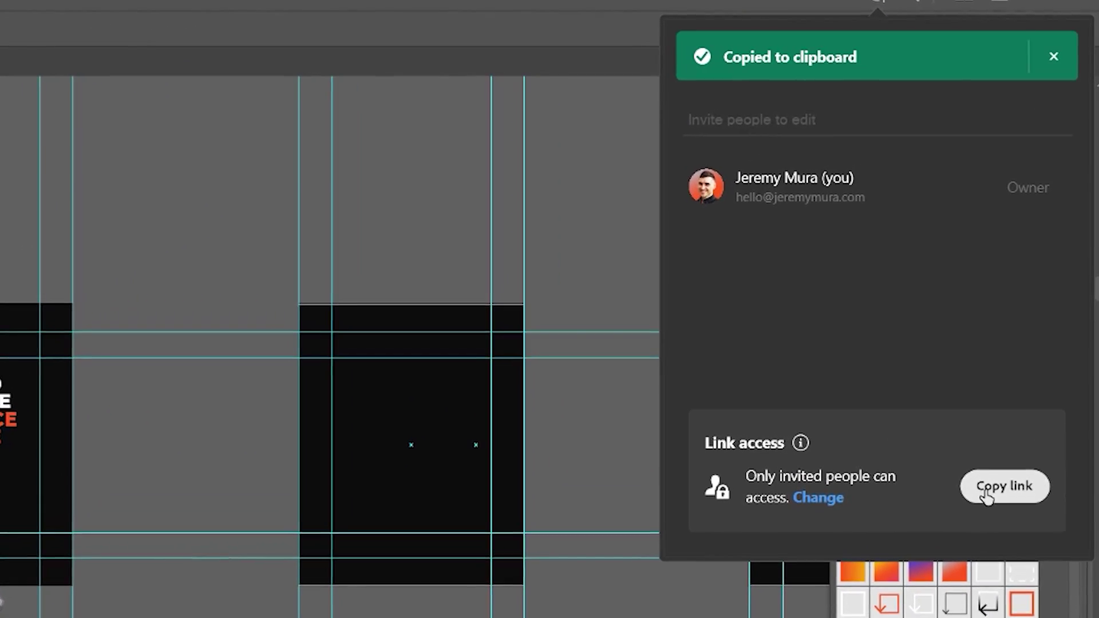
{"action": "type", "text": "mi"}
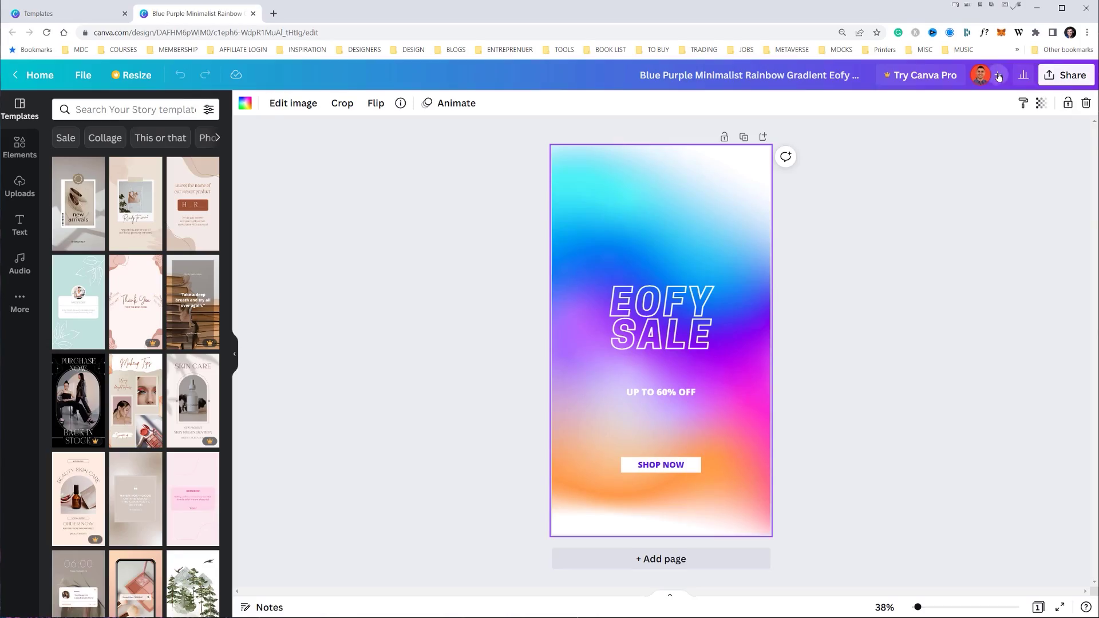
Open sharing on the EOFY Sale story and enter the collaborator's name in the people field
{"action": "left_click", "coordinate": [1065, 75]}
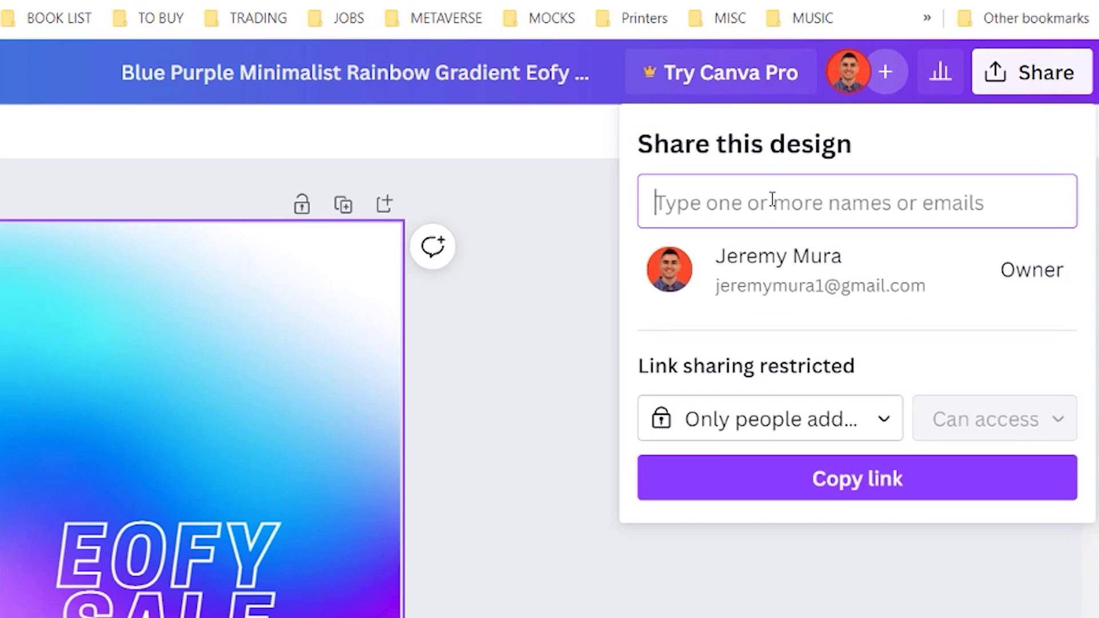
{"action": "type", "text": "Michelle"}
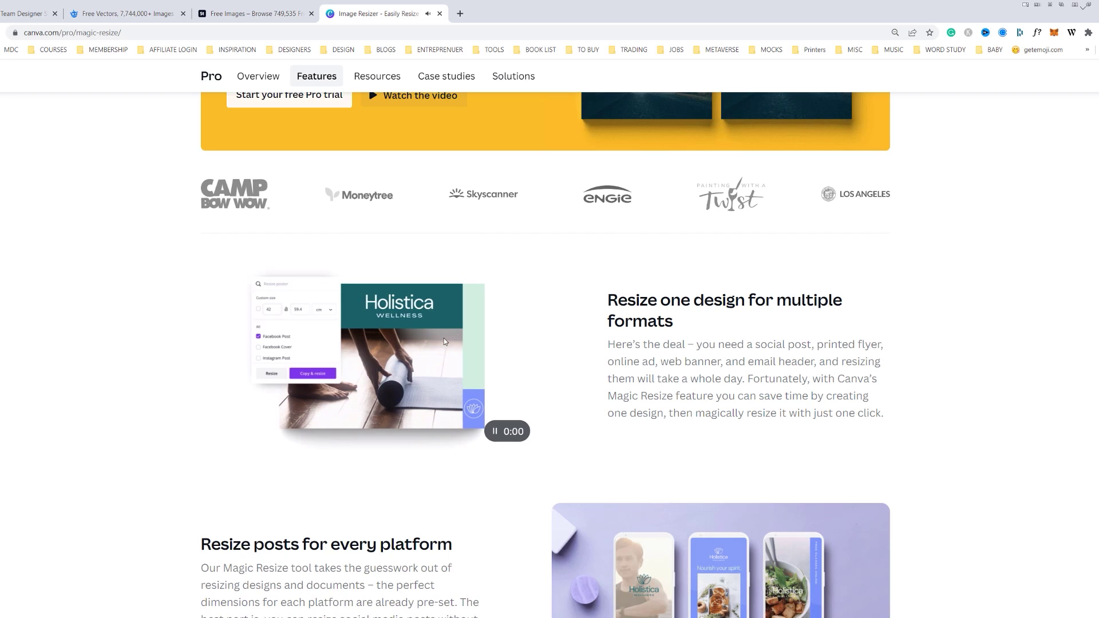
{"action": "scroll", "coordinate": [991, 349], "scroll_direction": "down", "scroll_amount": 1}
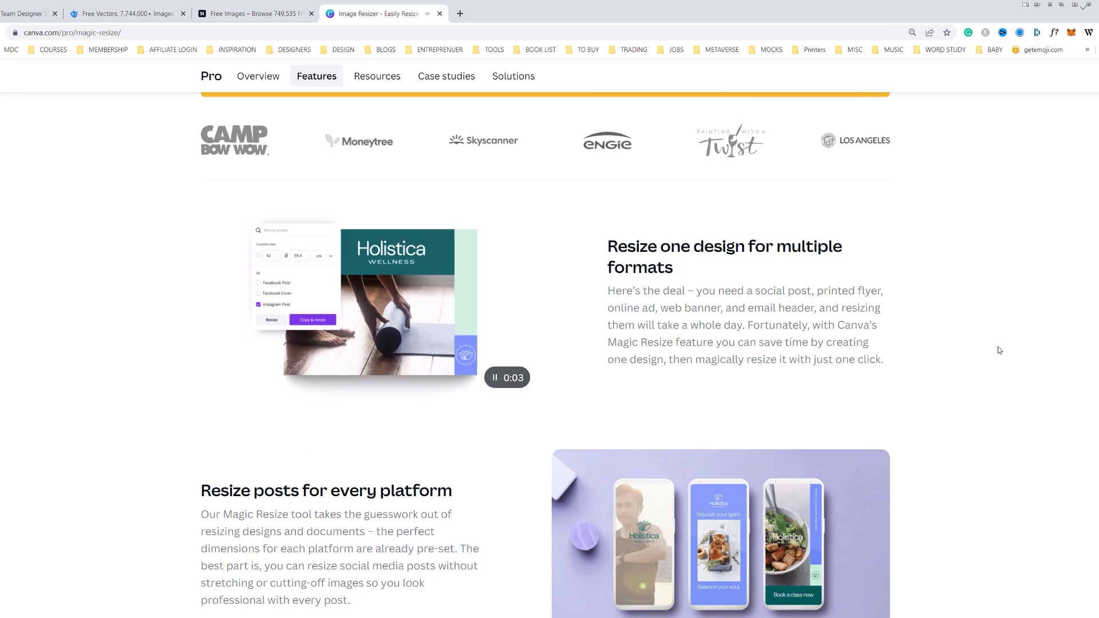
{"action": "scroll", "coordinate": [999, 349], "scroll_direction": "down", "scroll_amount": 8}
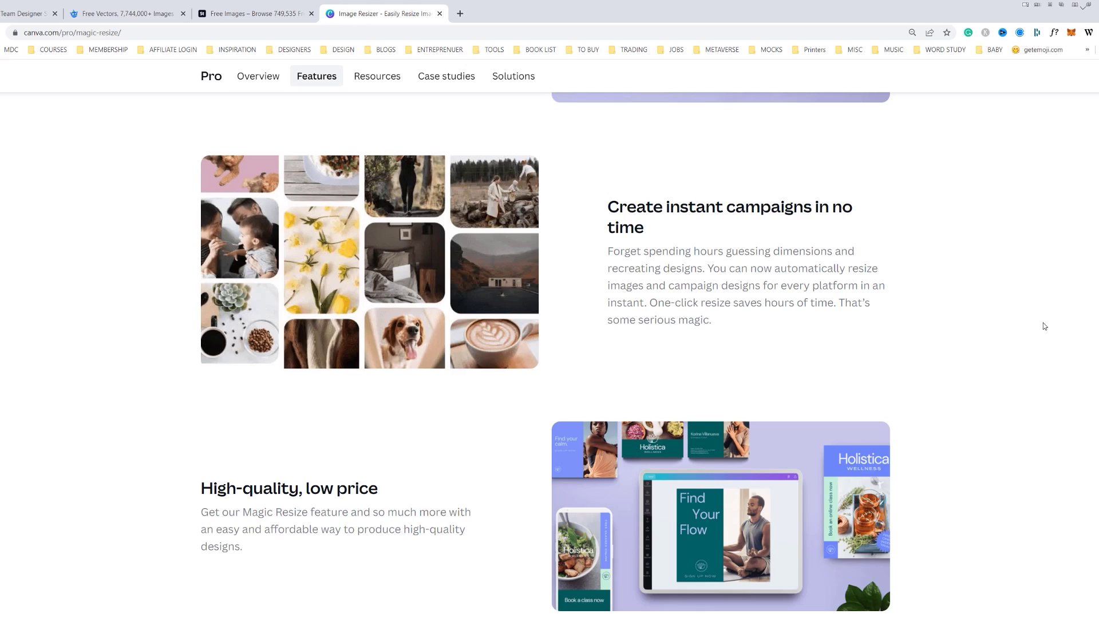
{"action": "scroll", "coordinate": [1043, 325], "scroll_direction": "down", "scroll_amount": 3}
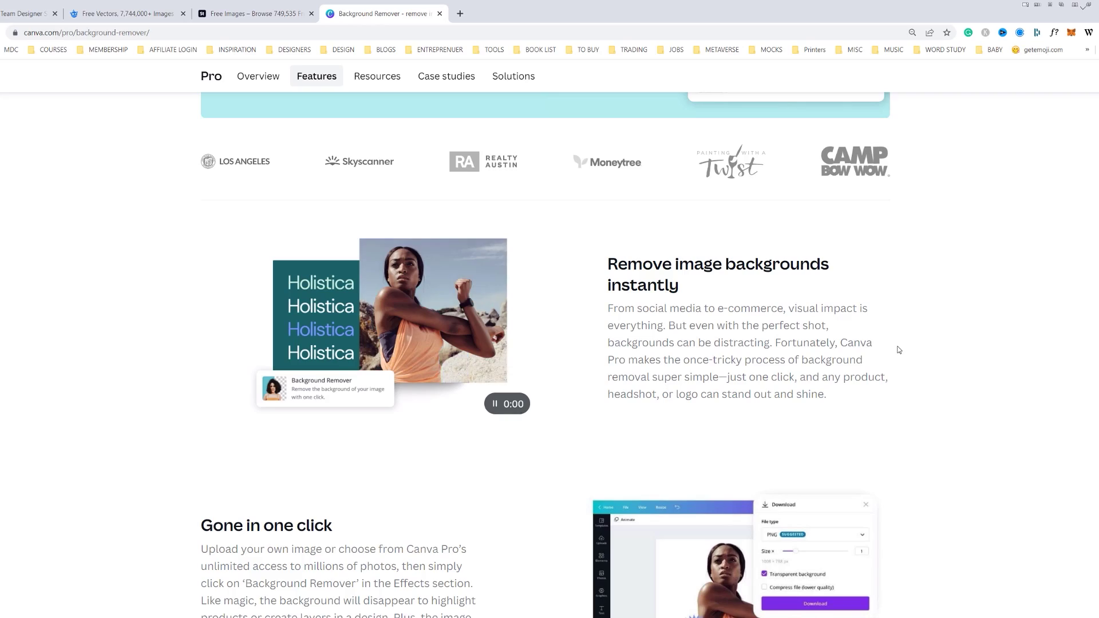
{"action": "scroll", "coordinate": [898, 349], "scroll_direction": "down", "scroll_amount": 2}
{"action": "scroll", "coordinate": [898, 349], "scroll_direction": "down", "scroll_amount": 15}
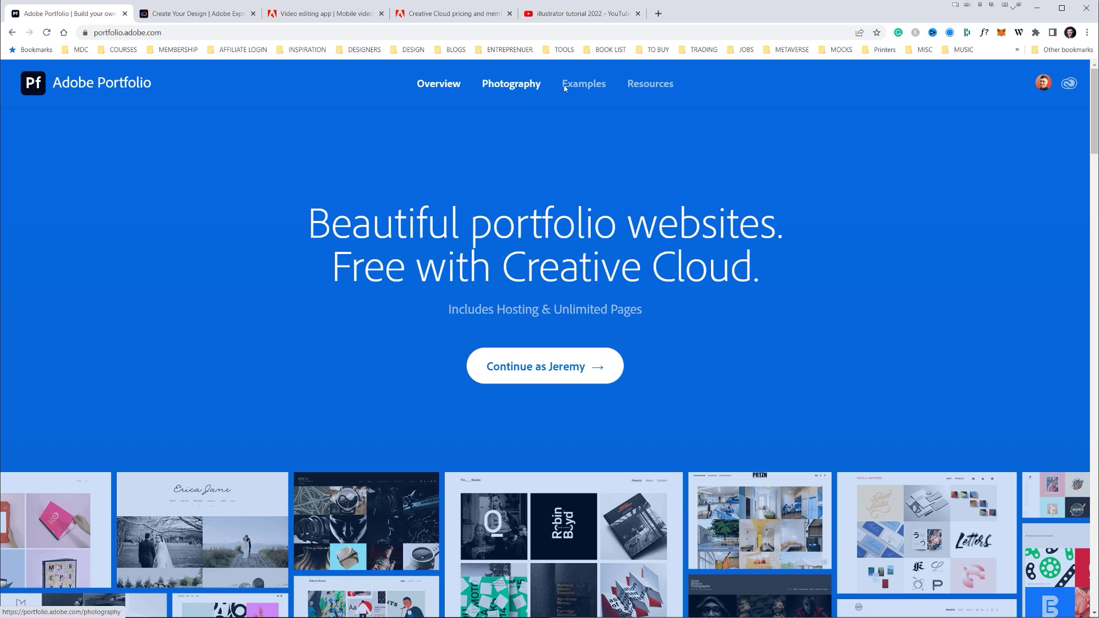
Scroll to the Adobe Portfolio footer and open Examples under Using Portfolio
{"action": "scroll", "coordinate": [754, 407], "scroll_direction": "down", "scroll_amount": 10}
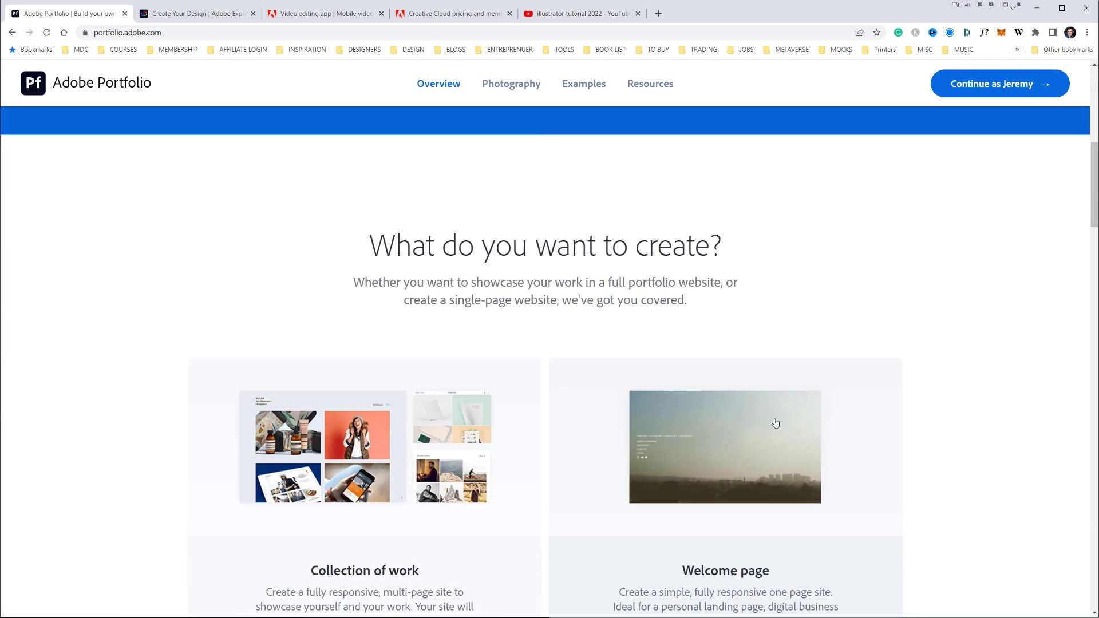
{"action": "scroll", "coordinate": [987, 457], "scroll_direction": "down", "scroll_amount": 6}
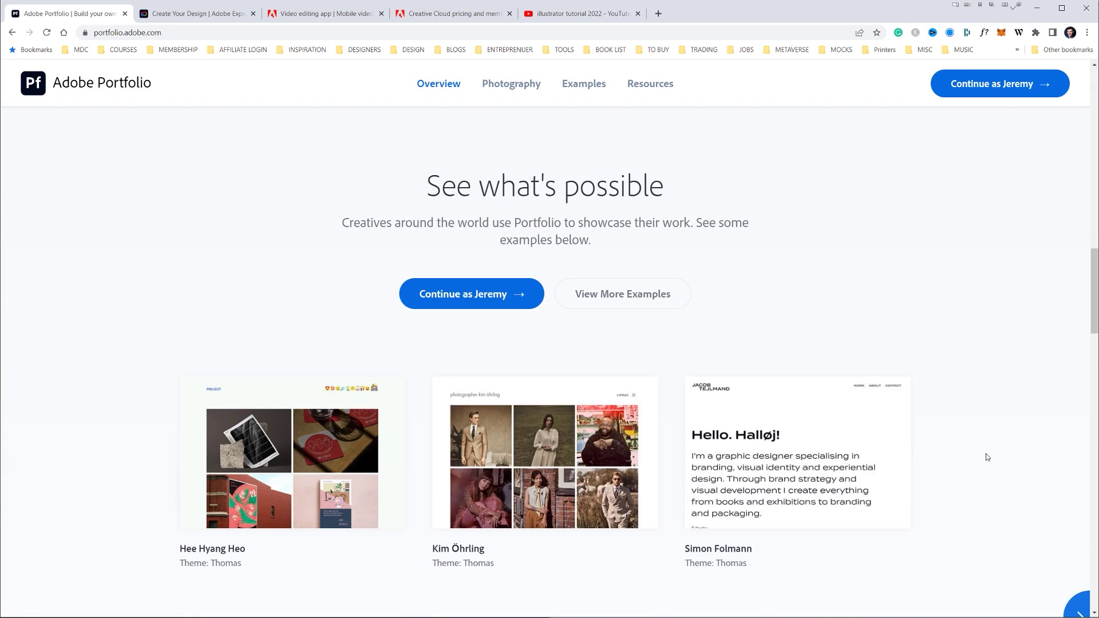
{"action": "scroll", "coordinate": [986, 456], "scroll_direction": "down", "scroll_amount": 10}
{"action": "scroll", "coordinate": [985, 456], "scroll_direction": "down", "scroll_amount": 4}
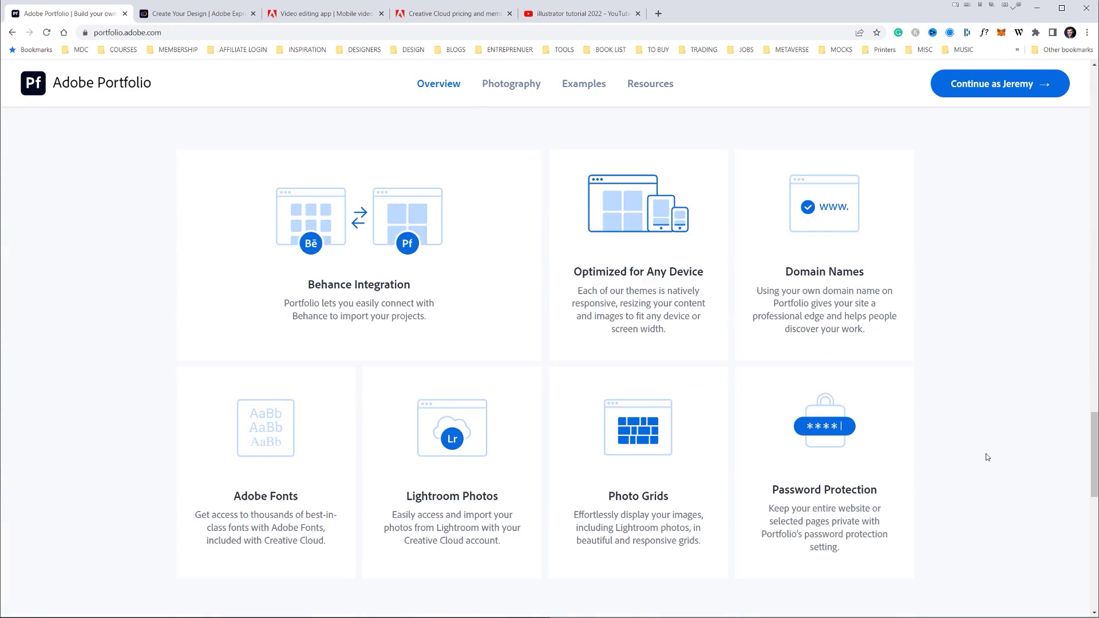
{"action": "scroll", "coordinate": [985, 457], "scroll_direction": "down", "scroll_amount": 7}
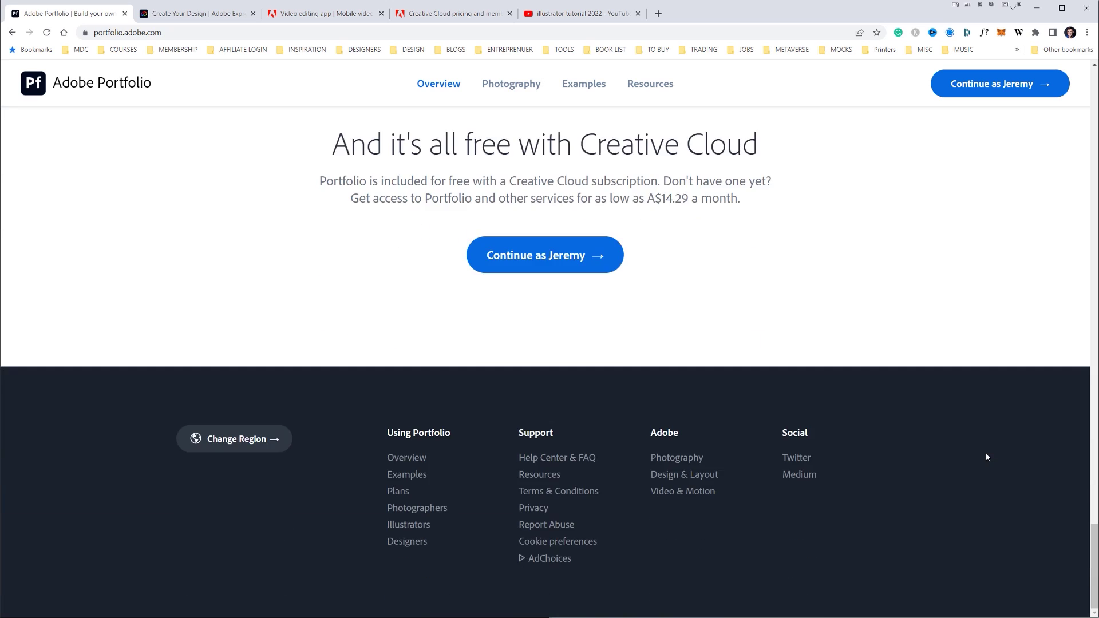
{"action": "left_click", "coordinate": [583, 83]}
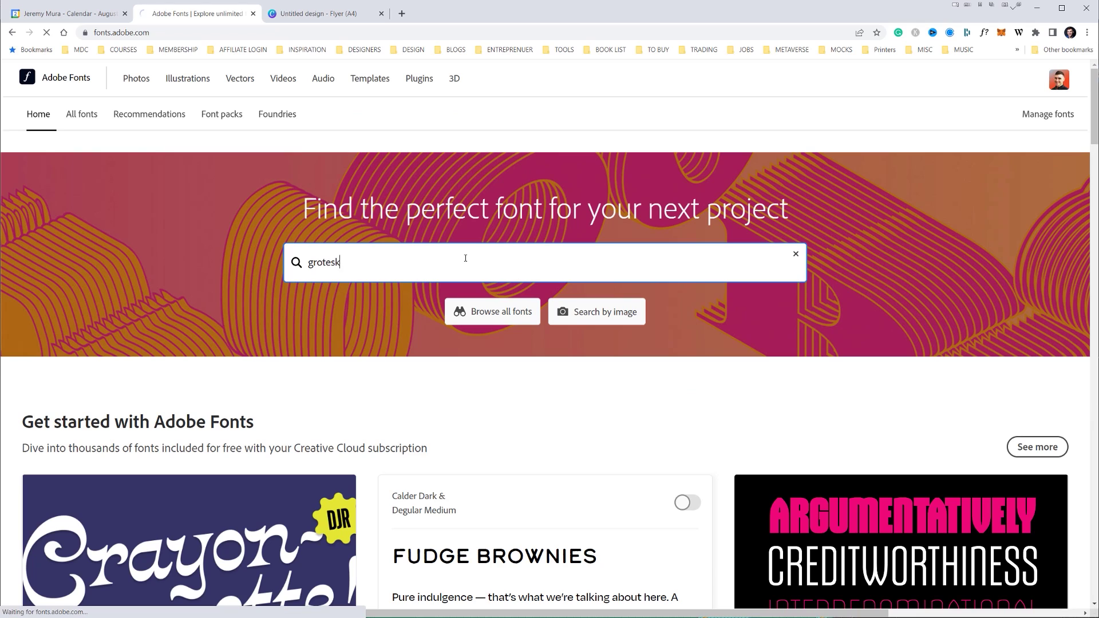
Browse the Aktiv Grotesk styles found by a 'grotesk' search, then scroll Canva's font list for the flyer heading
{"action": "key", "text": "Return"}
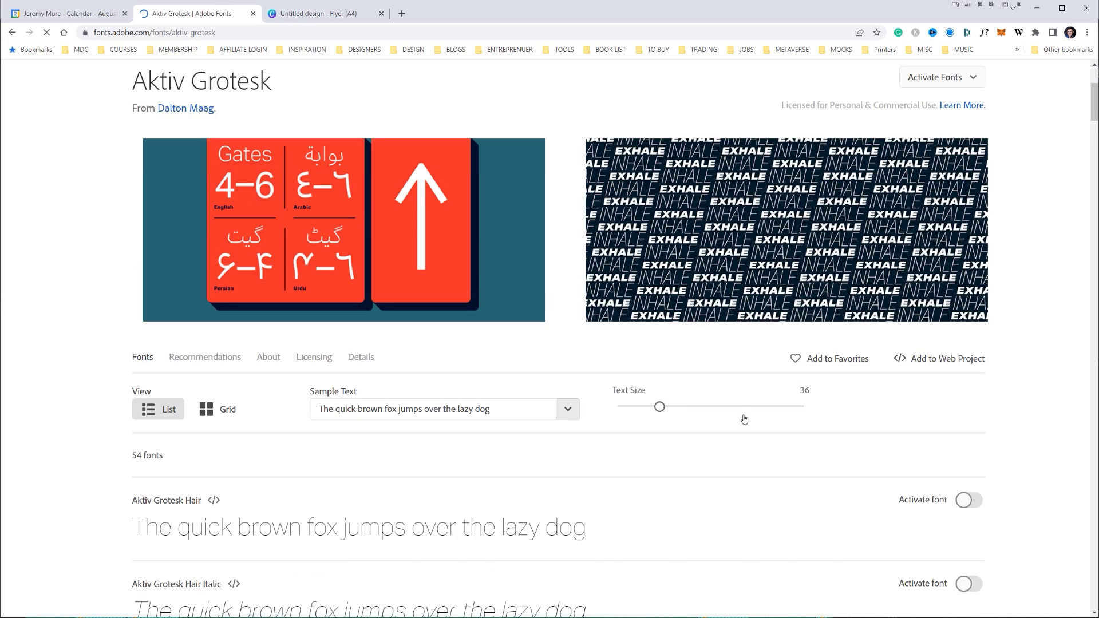
{"action": "scroll", "coordinate": [674, 404], "scroll_direction": "down", "scroll_amount": 20}
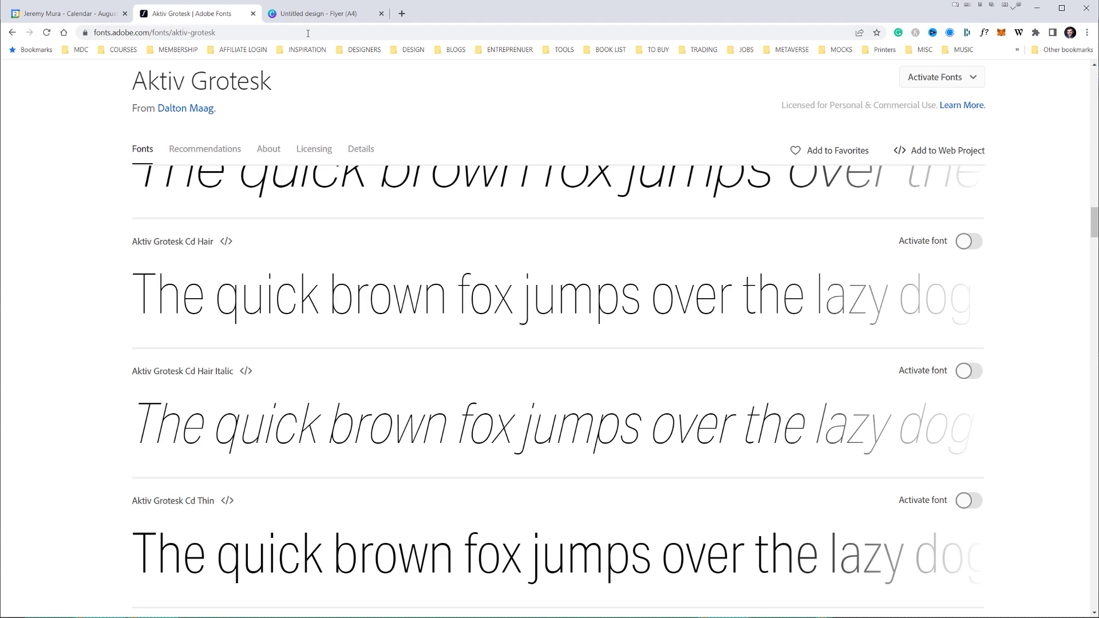
{"action": "left_click", "coordinate": [321, 14]}
{"action": "left_click", "coordinate": [590, 279]}
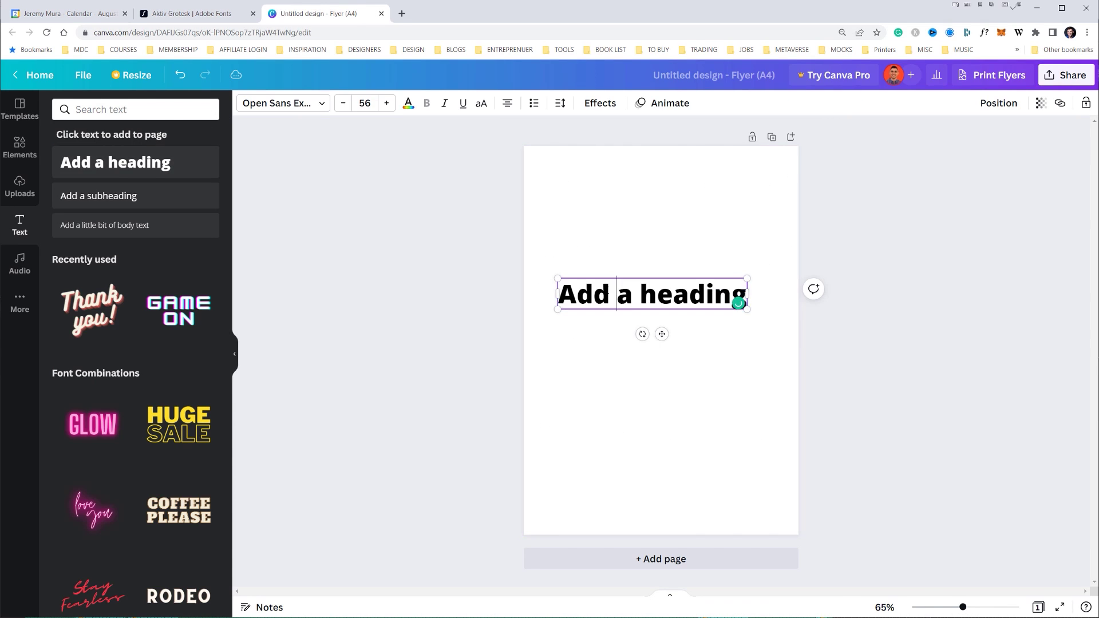
{"action": "left_click", "coordinate": [321, 105]}
{"action": "scroll", "coordinate": [172, 329], "scroll_direction": "down", "scroll_amount": 15}
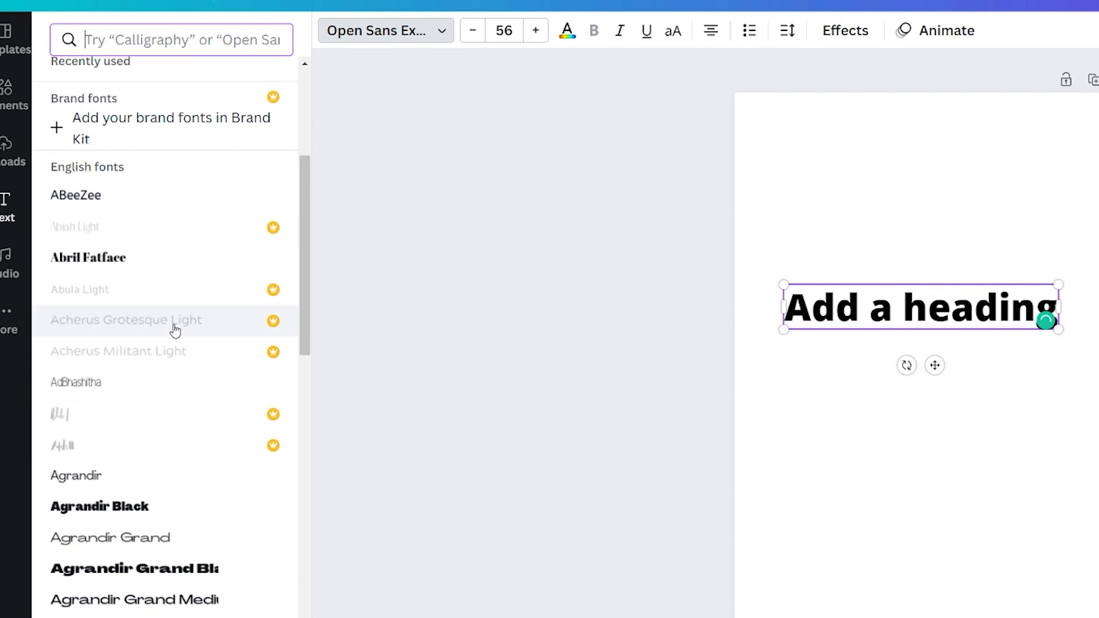
{"action": "scroll", "coordinate": [174, 330], "scroll_direction": "down", "scroll_amount": 10}
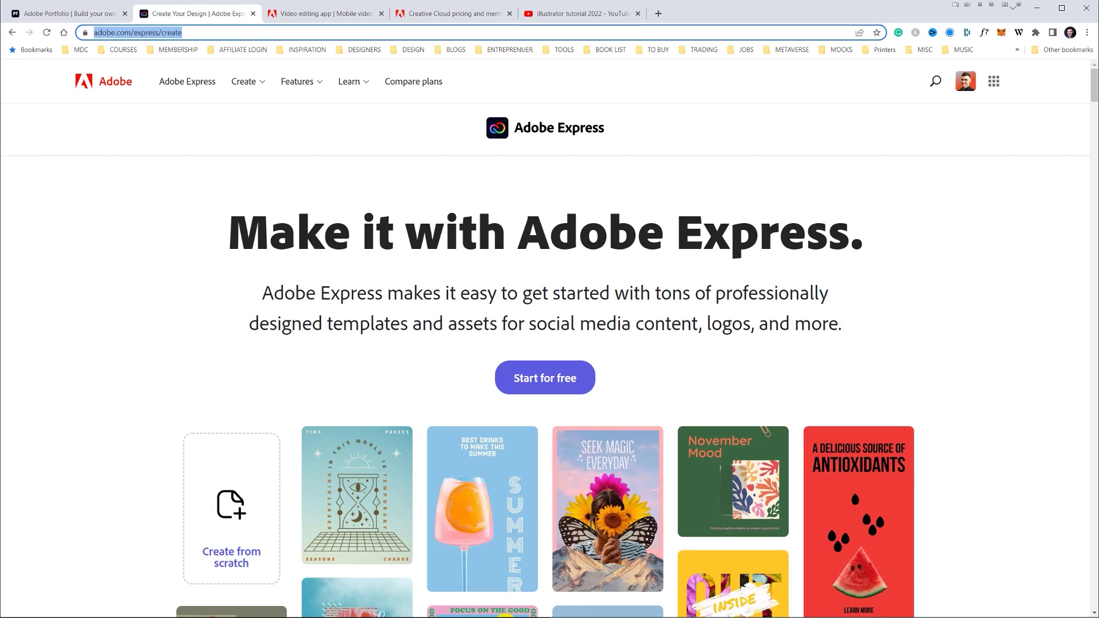
Move the beach photo up on the Rollers & Disco Night poster and add it to the background
{"action": "scroll", "coordinate": [547, 428], "scroll_direction": "down", "scroll_amount": 20}
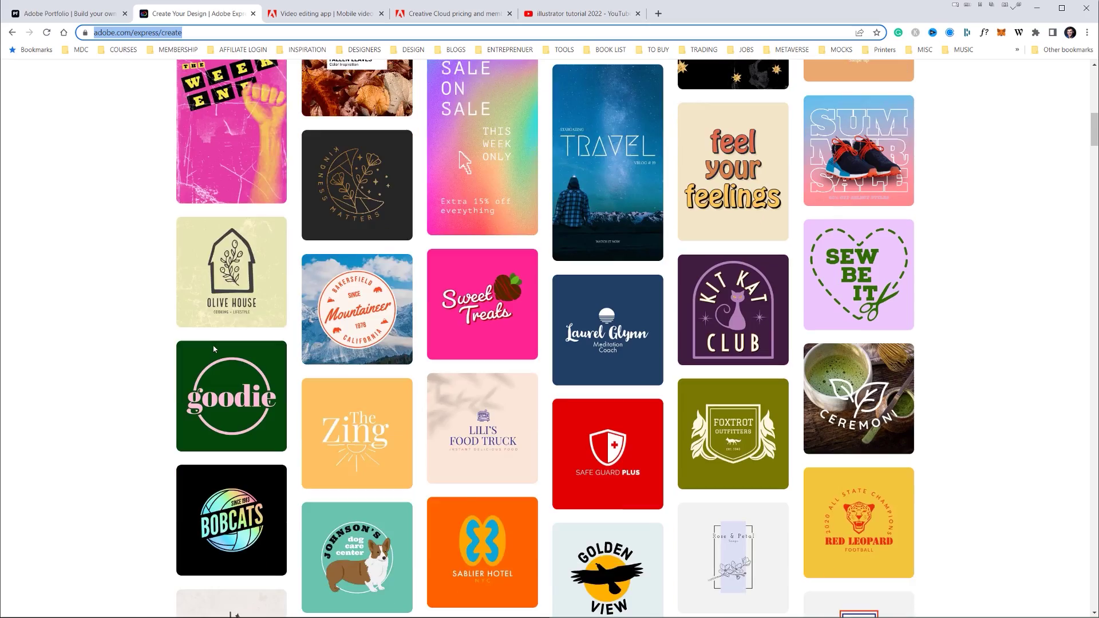
{"action": "scroll", "coordinate": [959, 458], "scroll_direction": "down", "scroll_amount": 20}
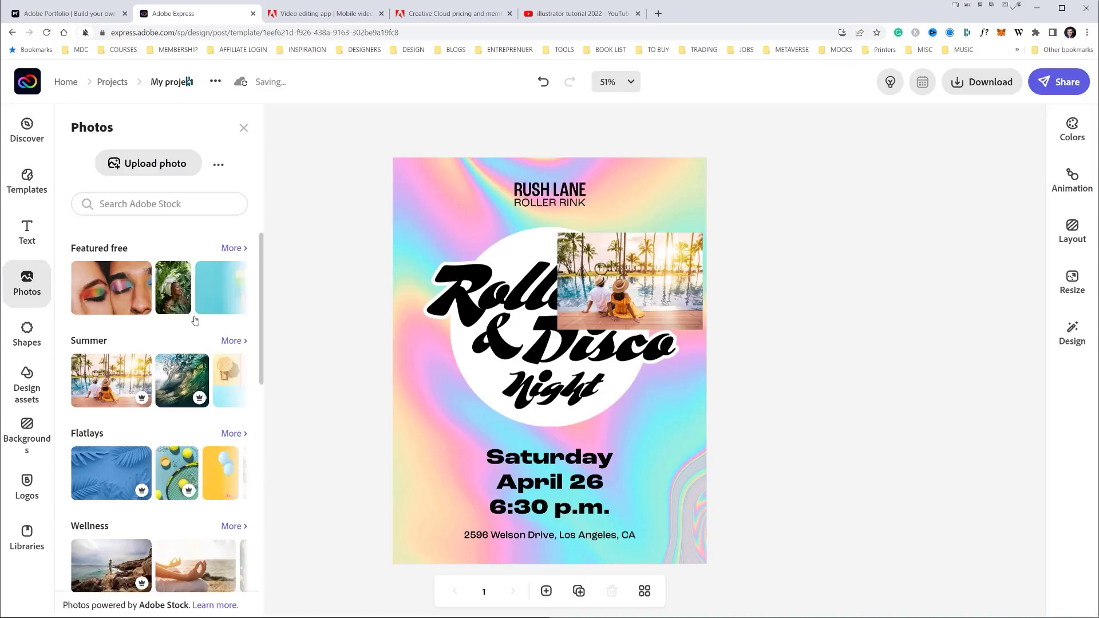
{"action": "left_click_drag", "start_coordinate": [699, 277], "coordinate": [635, 213]}
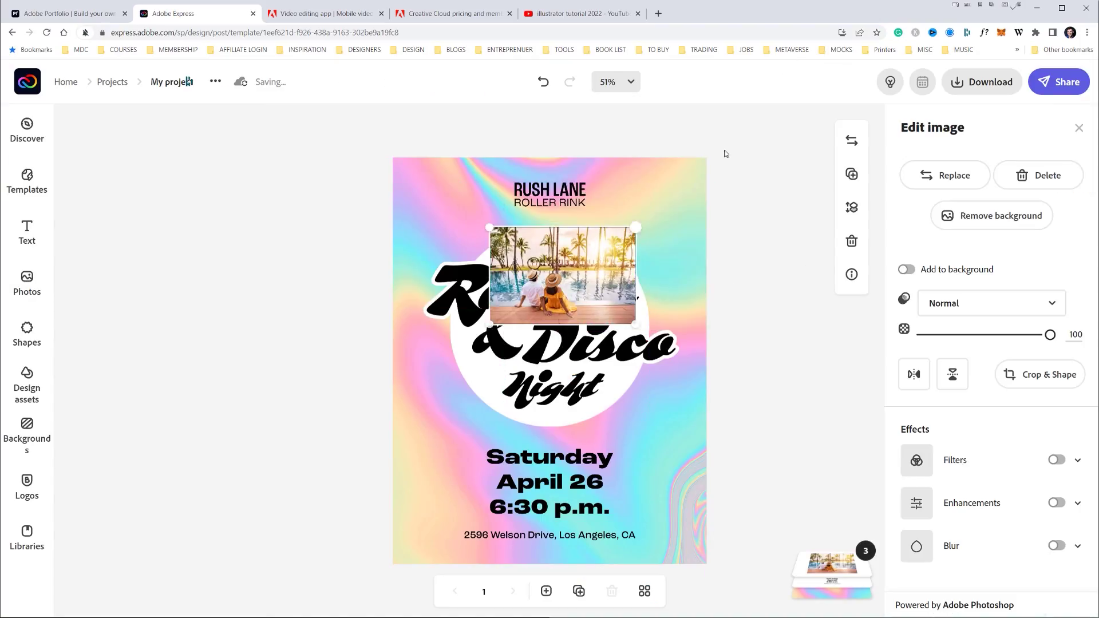
{"action": "left_click", "coordinate": [906, 269]}
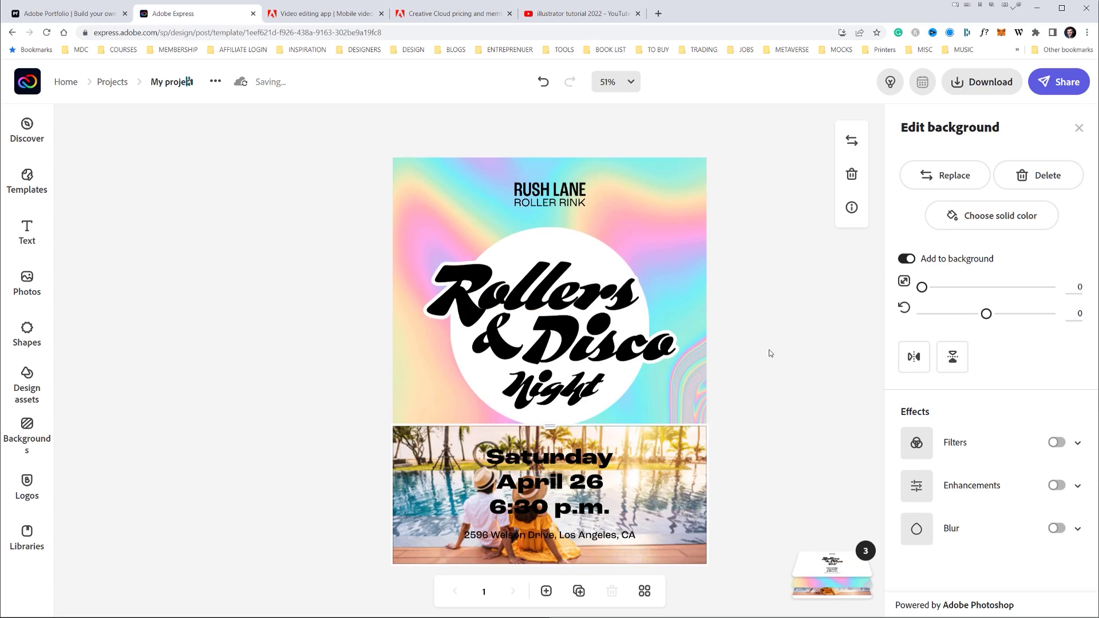
Switch to the Adobe Express video editing app page and scroll through it
{"action": "left_click", "coordinate": [341, 19]}
{"action": "scroll", "coordinate": [996, 373], "scroll_direction": "down", "scroll_amount": 20}
{"action": "scroll", "coordinate": [998, 381], "scroll_direction": "up", "scroll_amount": 12}
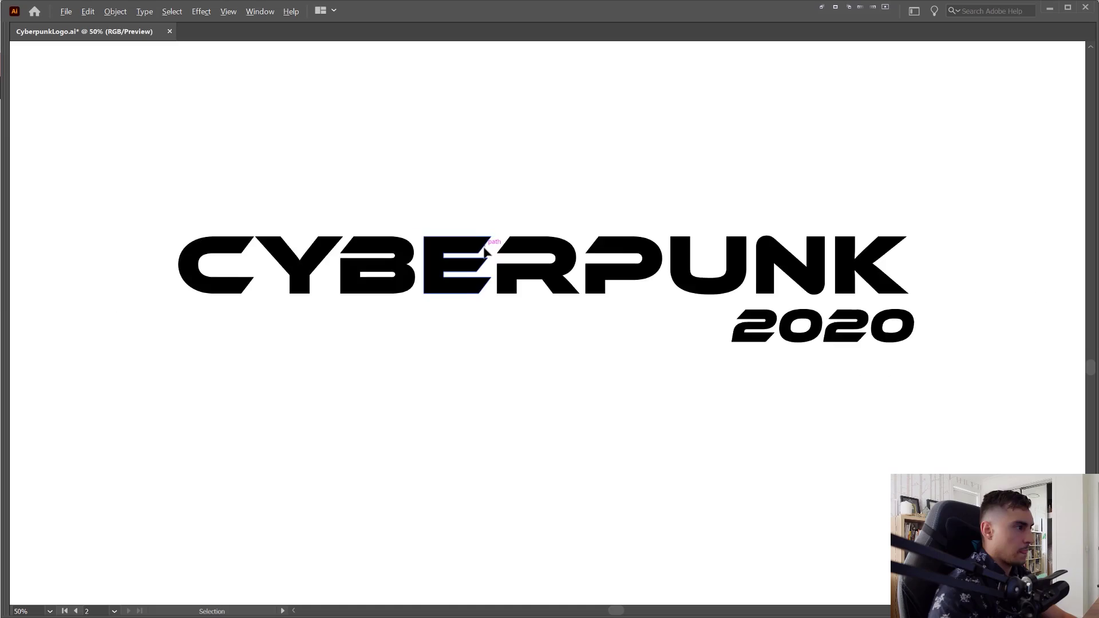
{"action": "scroll", "coordinate": [538, 220], "scroll_direction": "up", "scroll_amount": 4}
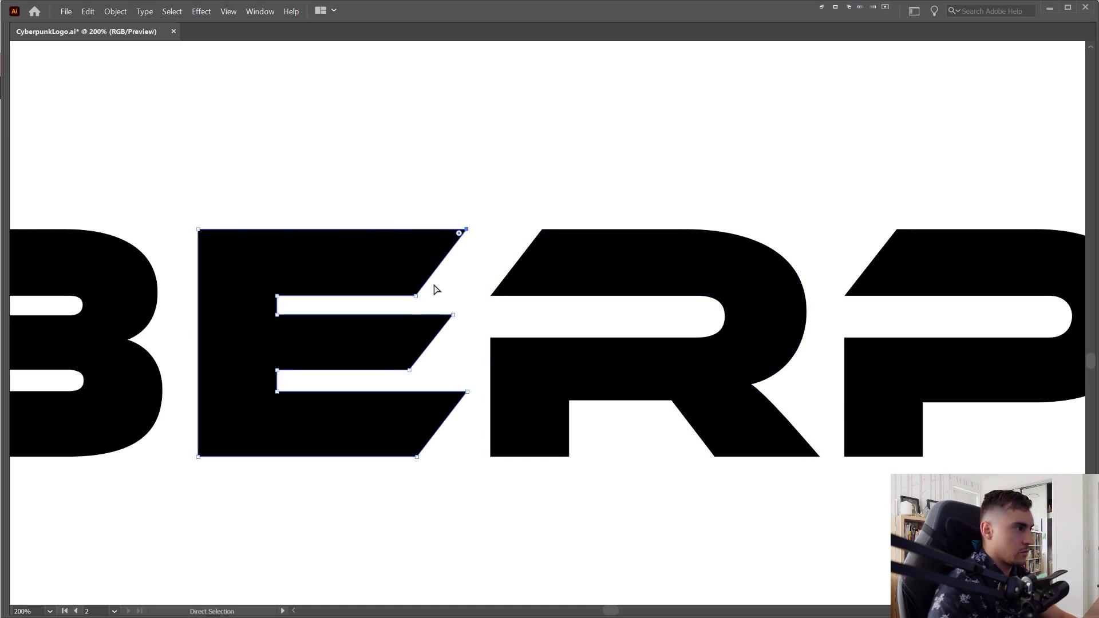
{"action": "scroll", "coordinate": [615, 165], "scroll_direction": "down", "scroll_amount": 4}
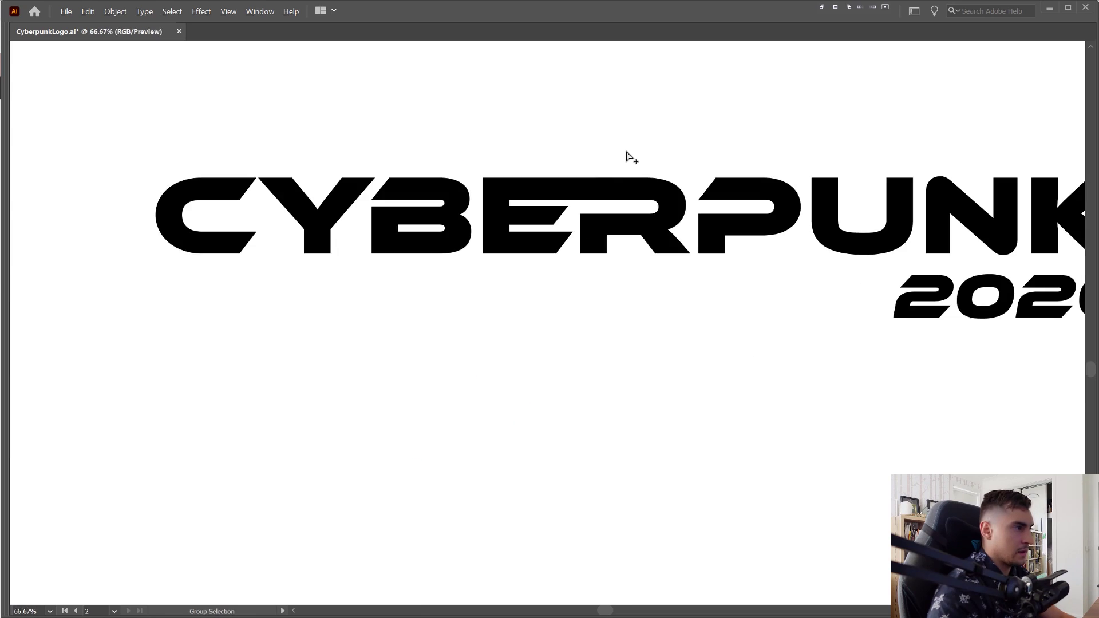